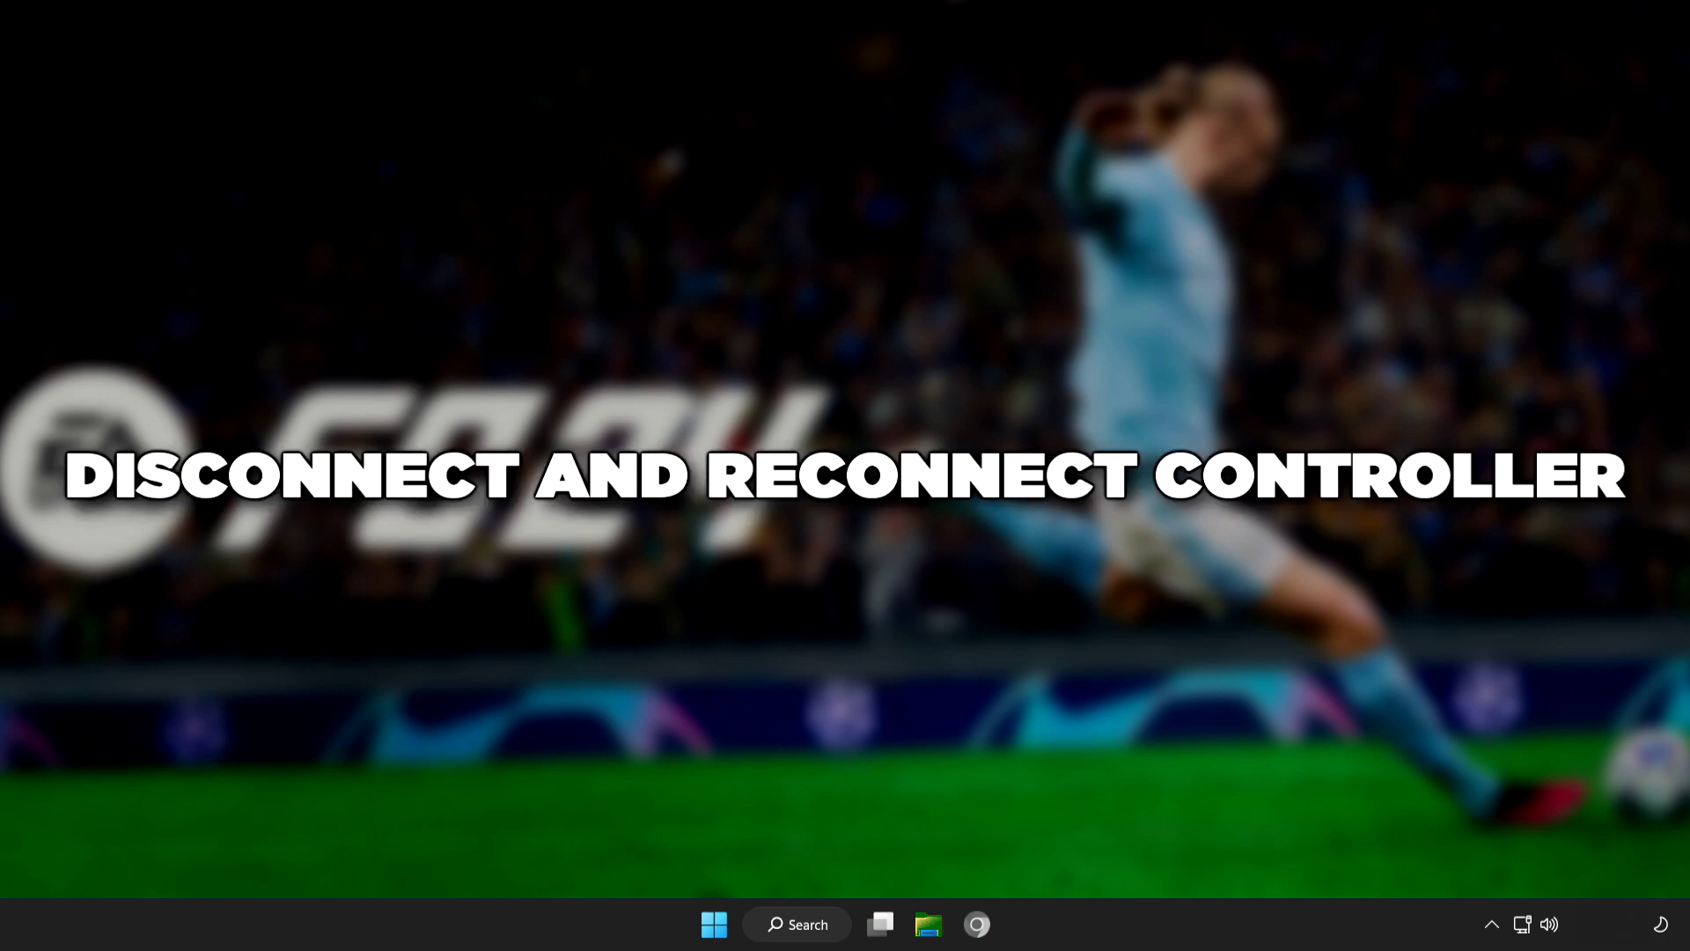
# Step: Open the Windows Start menu's power options, leaving the Steam library on the desktop
pyautogui.click(716, 929)
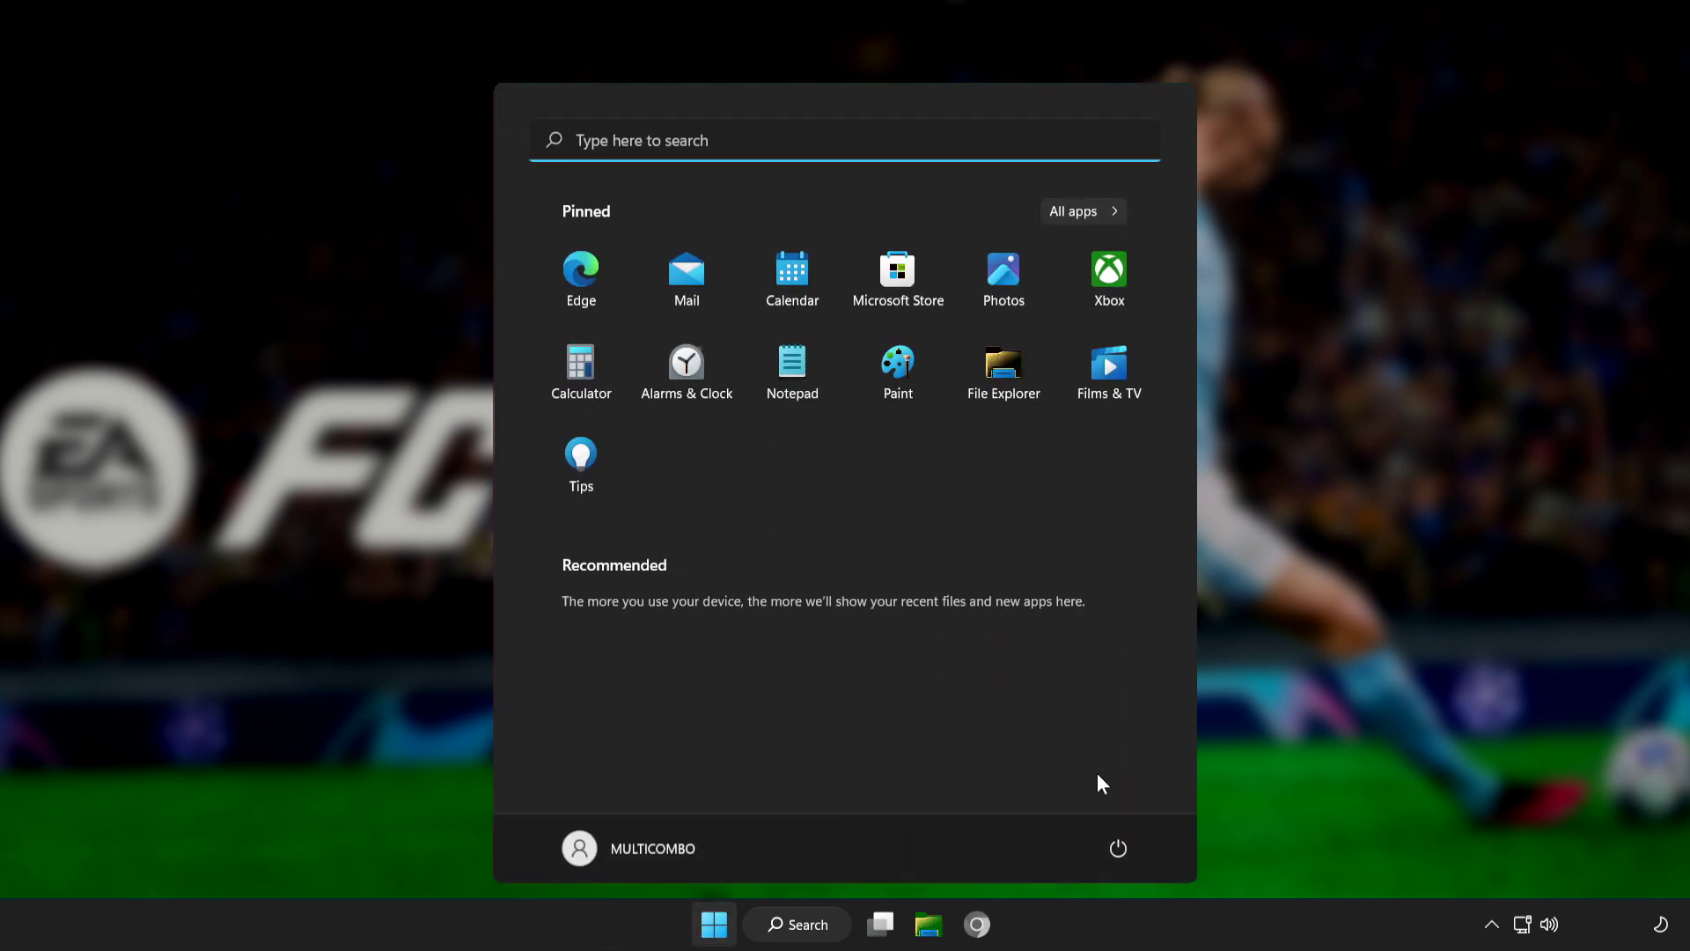
pyautogui.click(1119, 849)
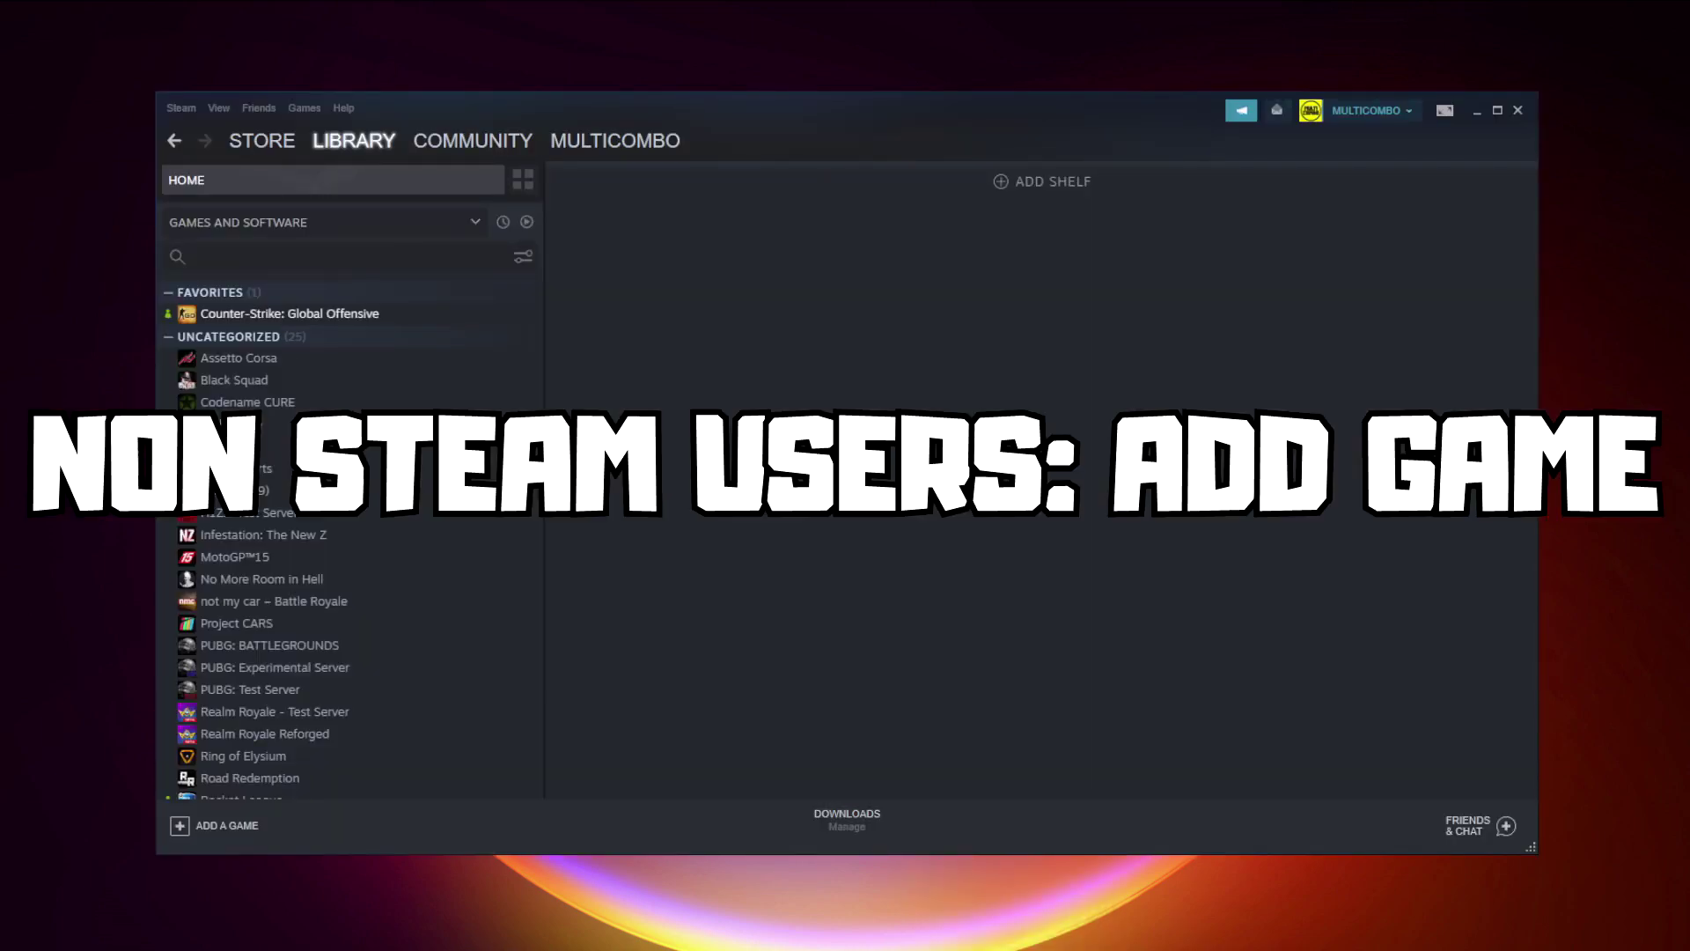
# Step: Add YOUR PROBLEMATIC GAME as a non-Steam program and open its library page
pyautogui.click(222, 826)
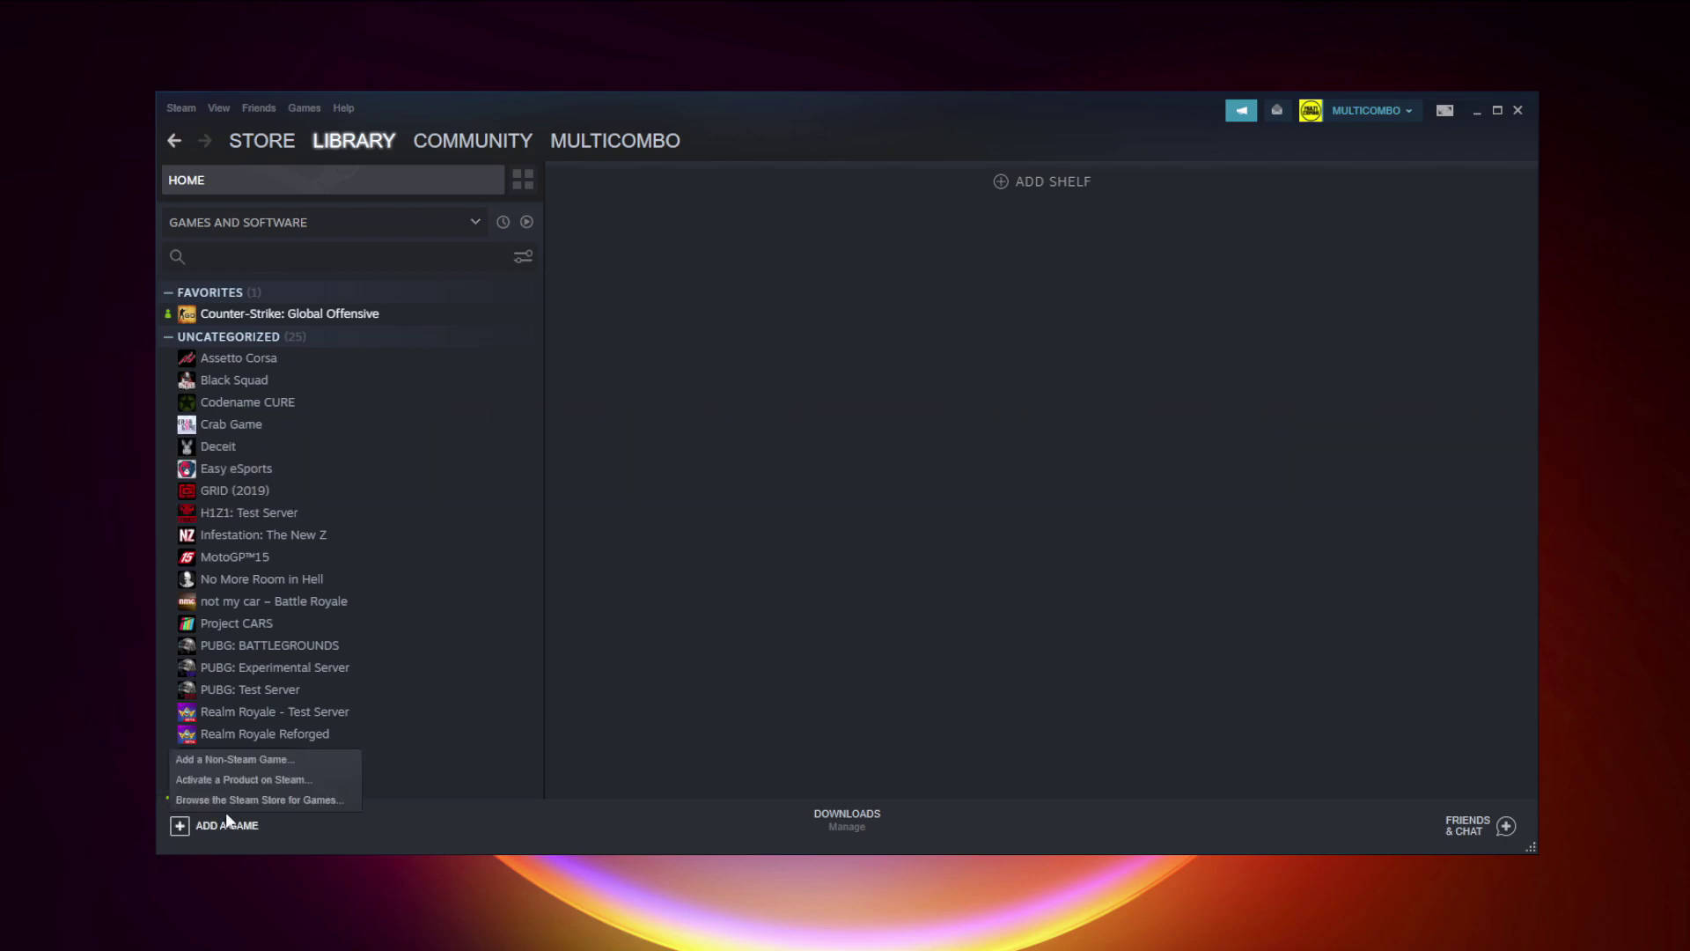
pyautogui.click(229, 762)
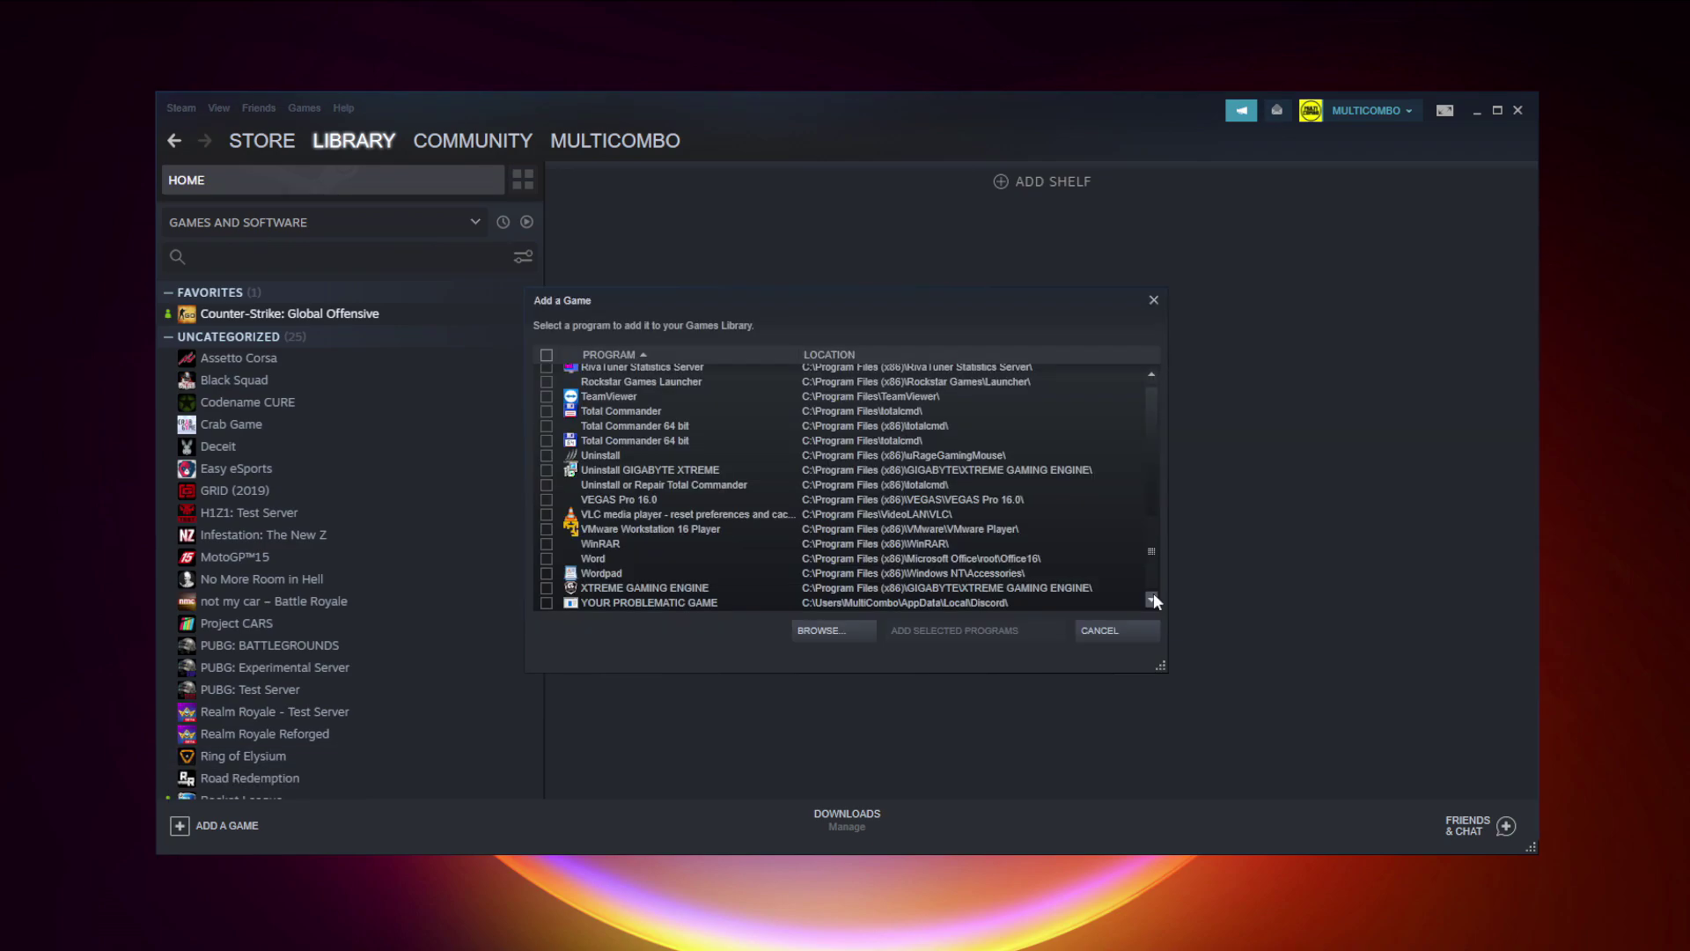
pyautogui.click(625, 603)
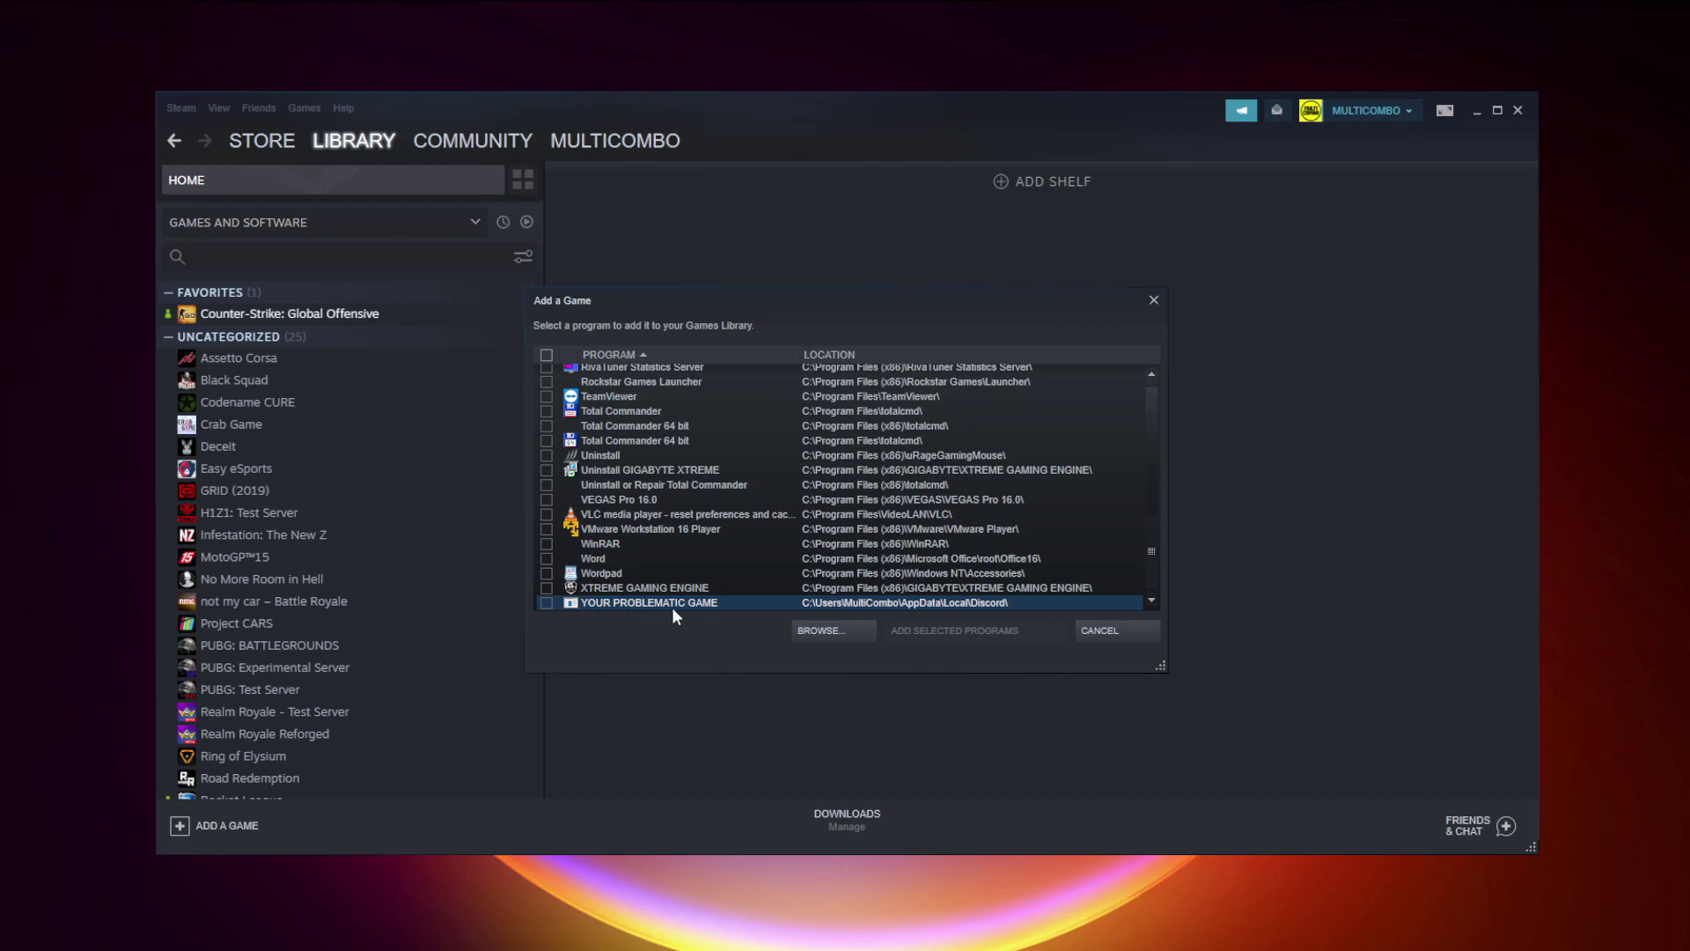
pyautogui.click(546, 603)
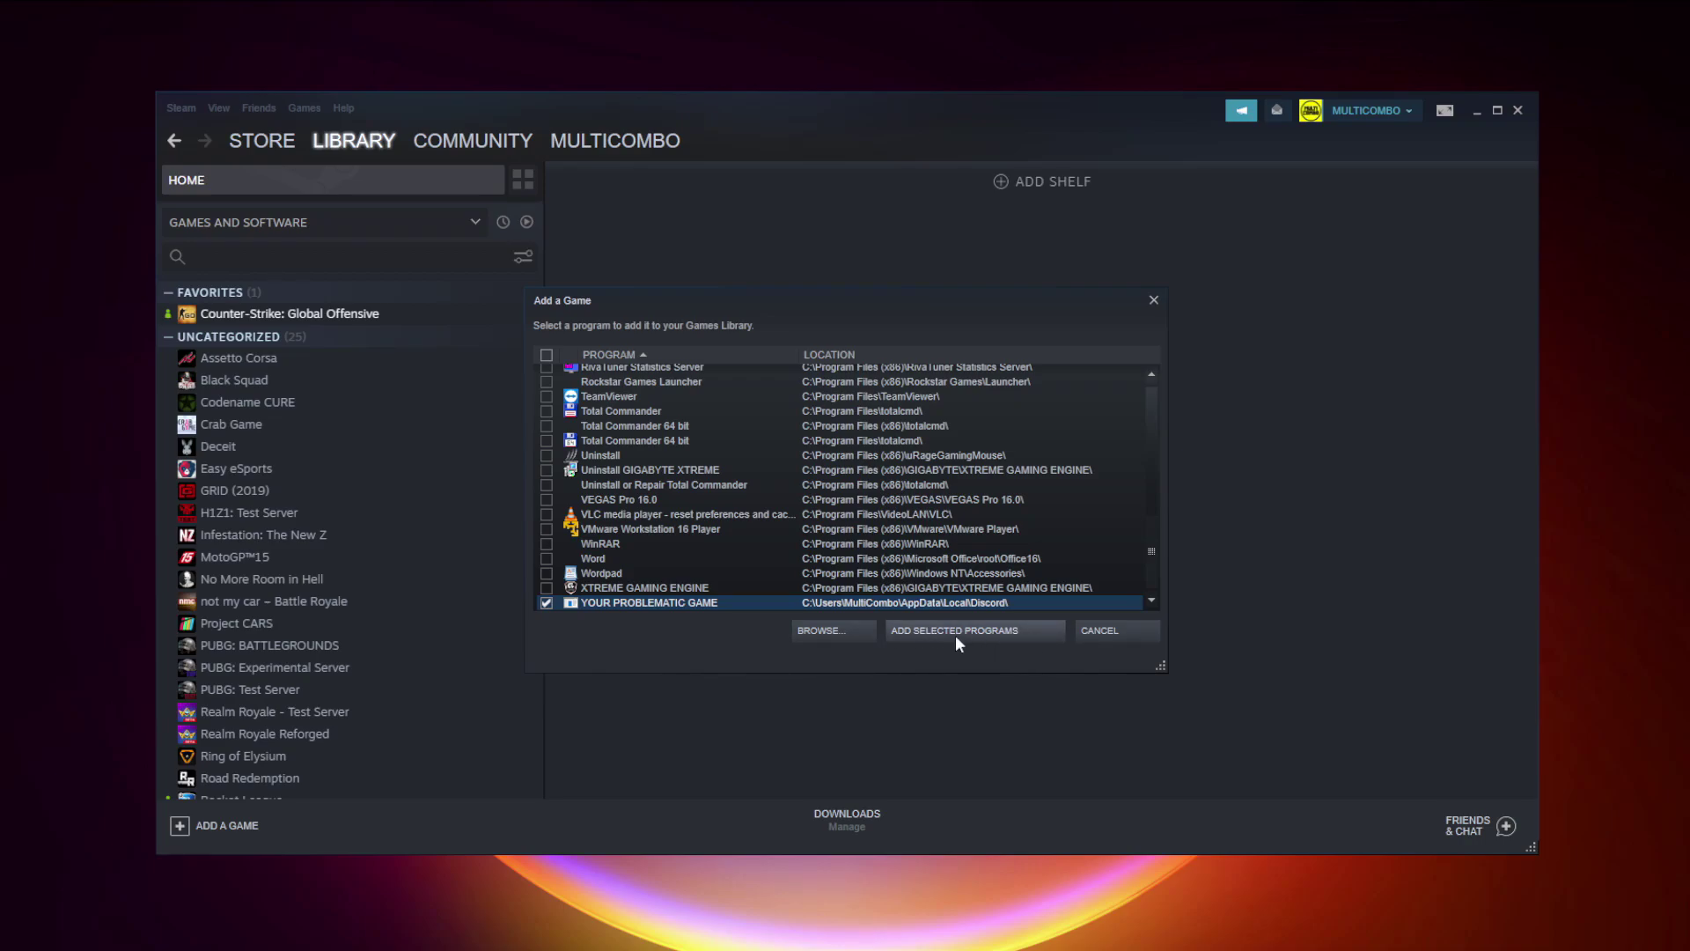
pyautogui.click(986, 637)
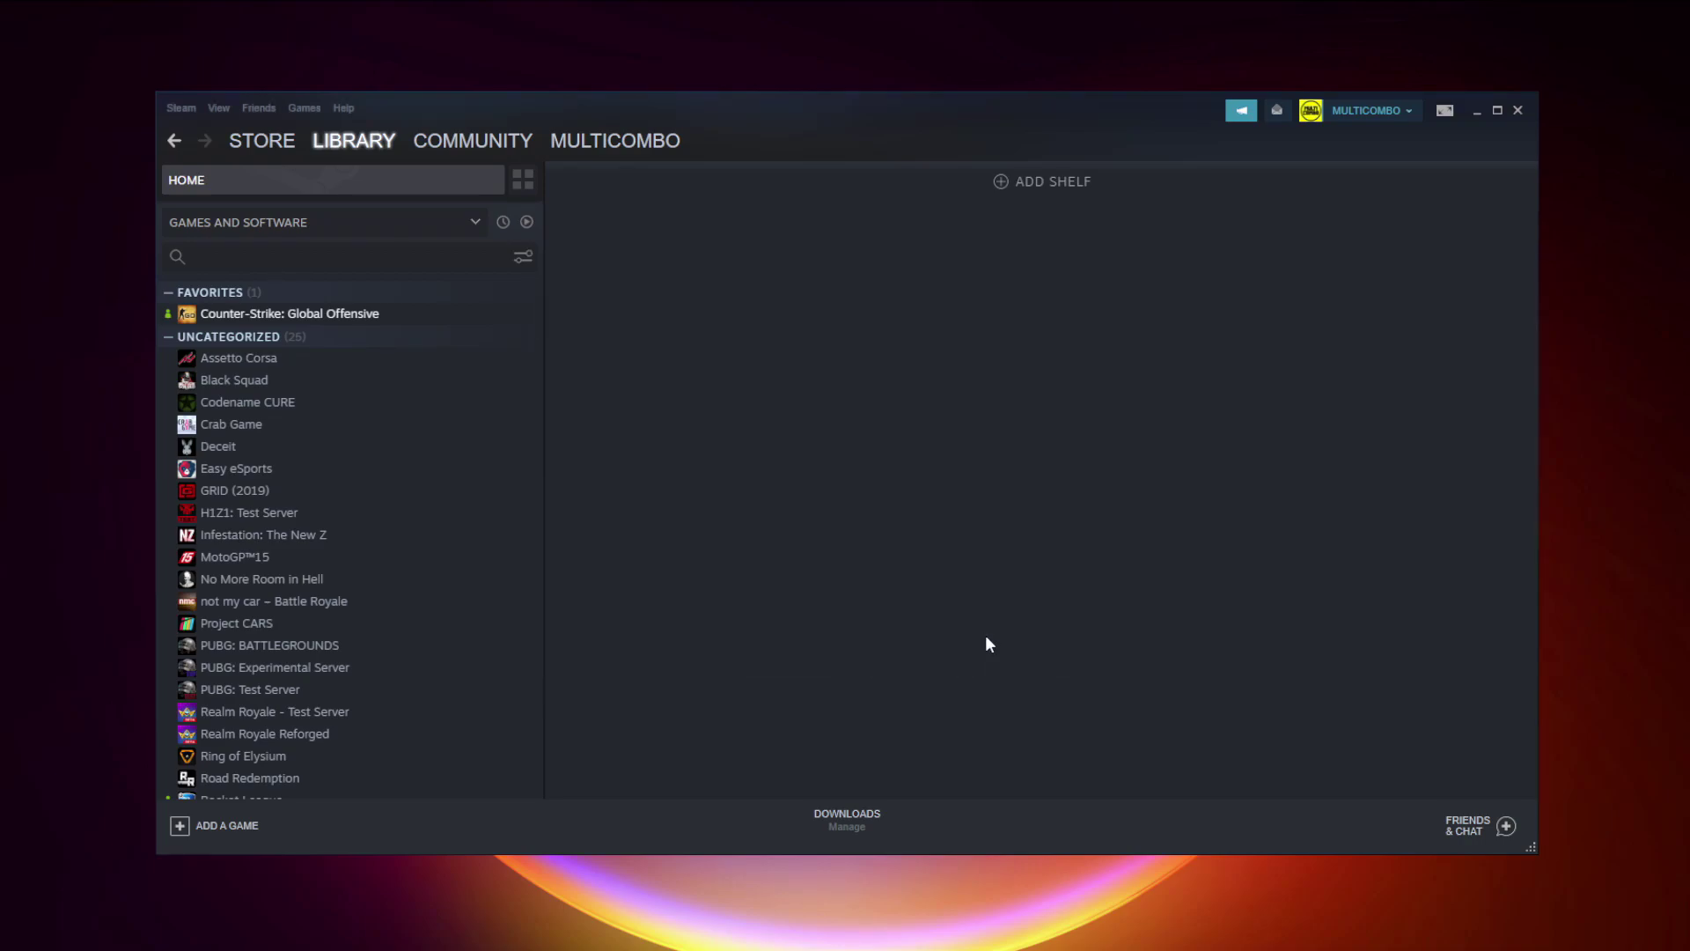
pyautogui.scroll(-3, 488, 565)
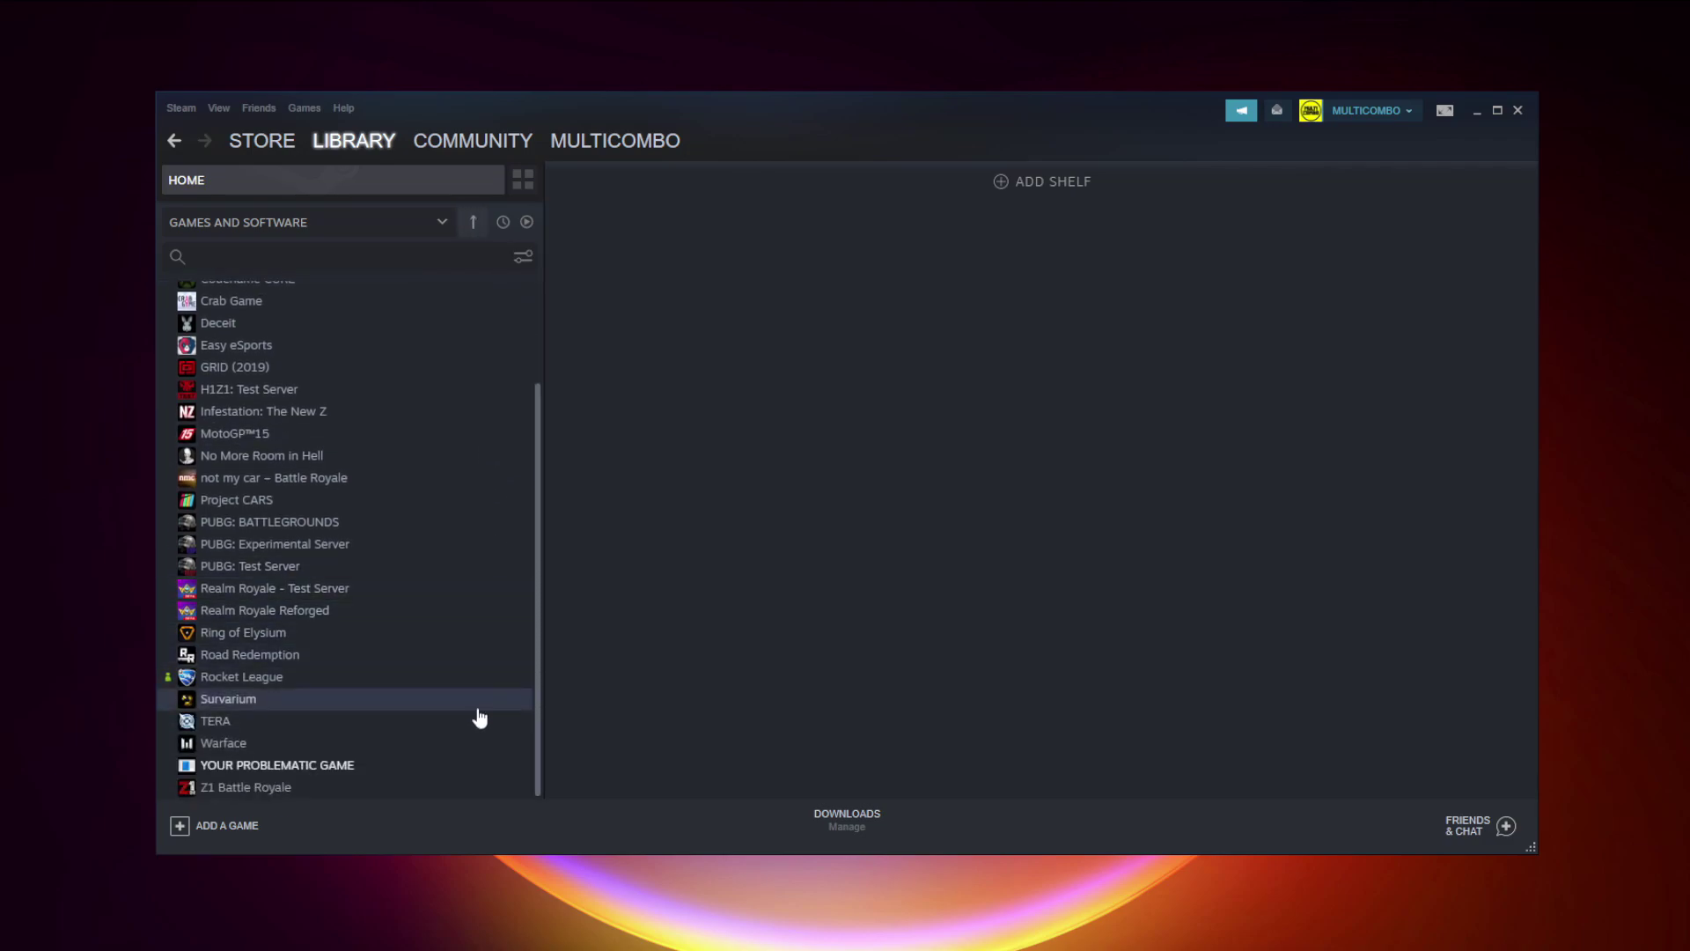
pyautogui.click(328, 765)
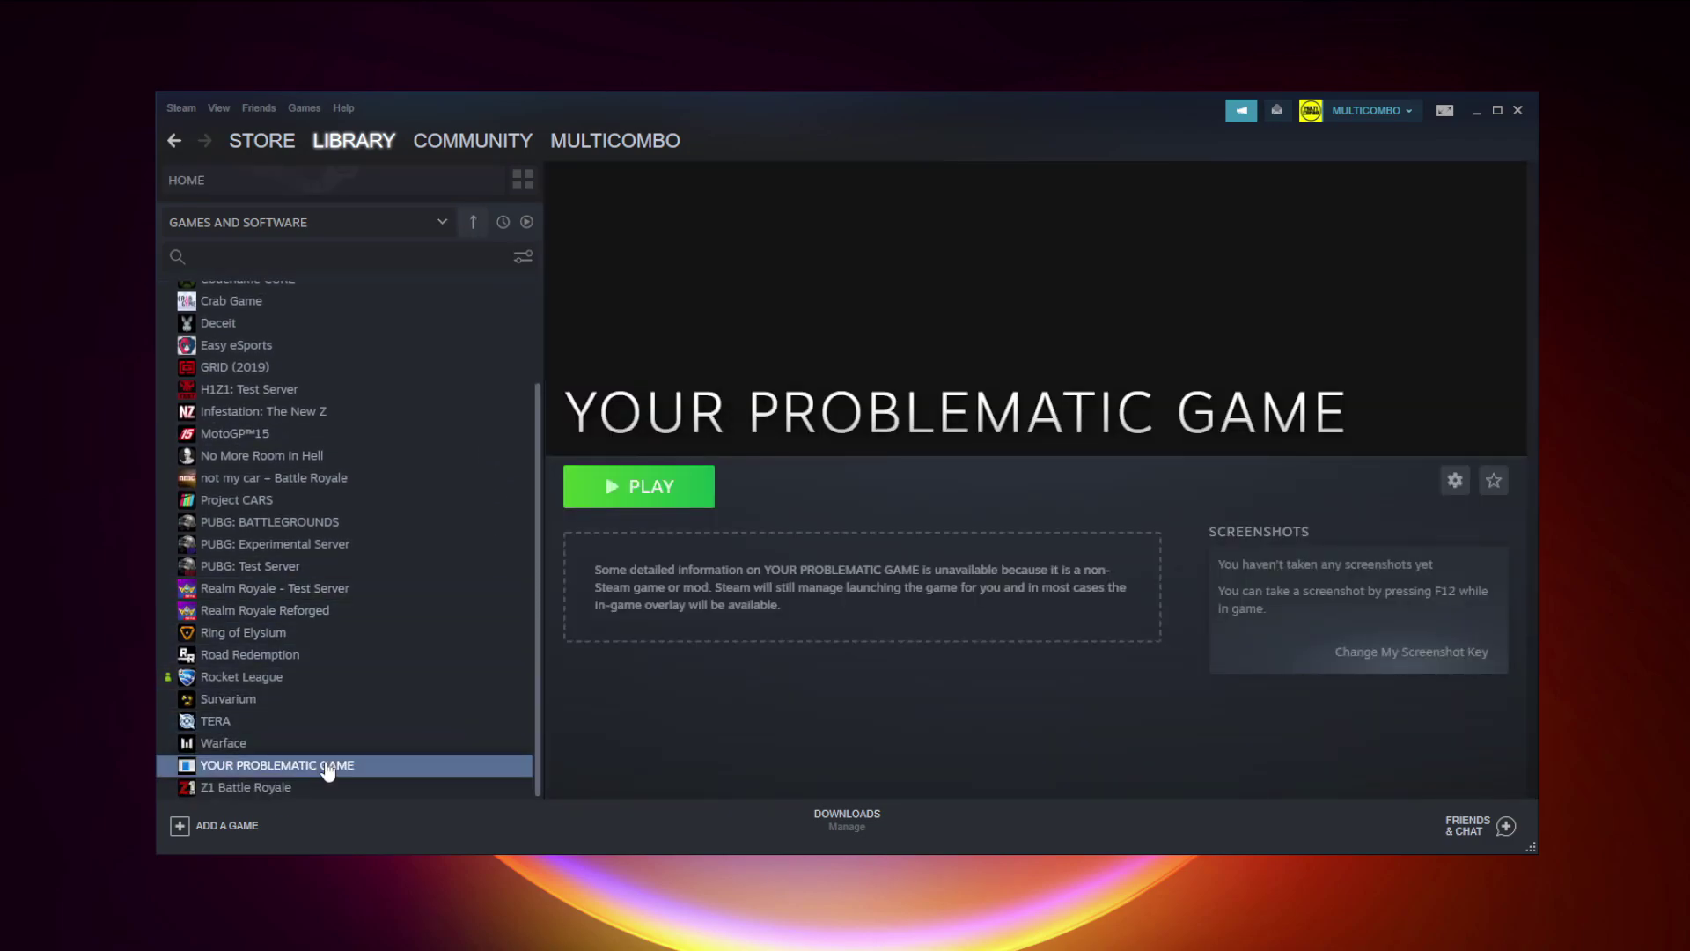
# Step: Open GENERAL CONTROLLER SETTINGS from the Controller page of Steam Settings
pyautogui.click(177, 108)
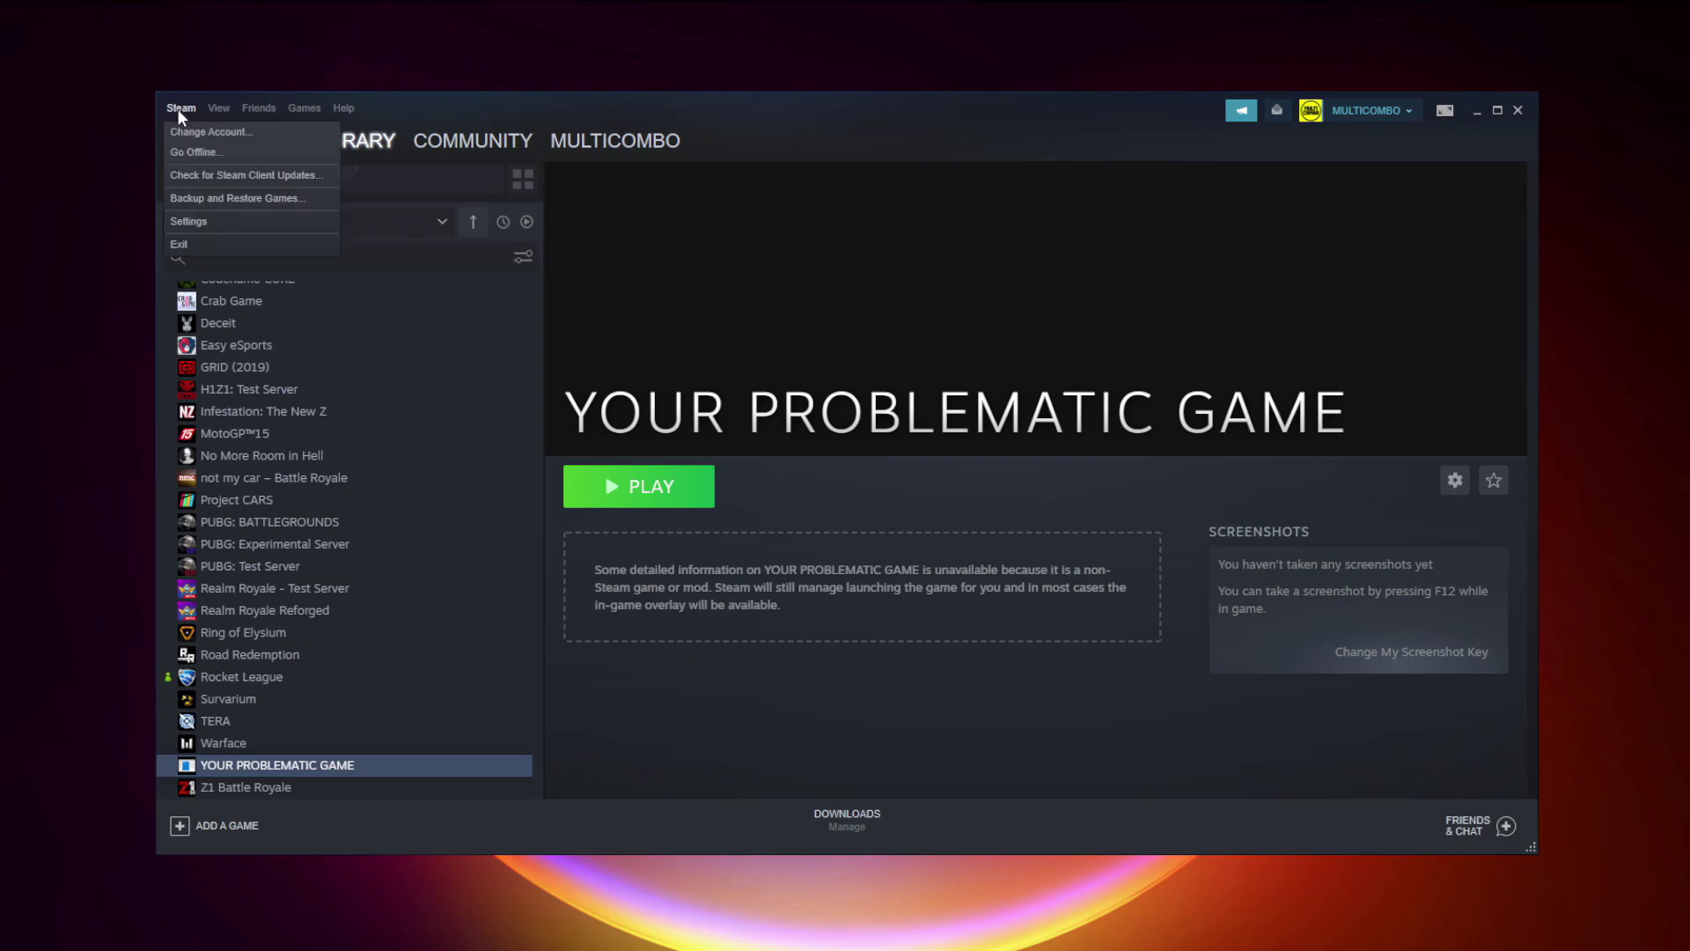
pyautogui.click(214, 223)
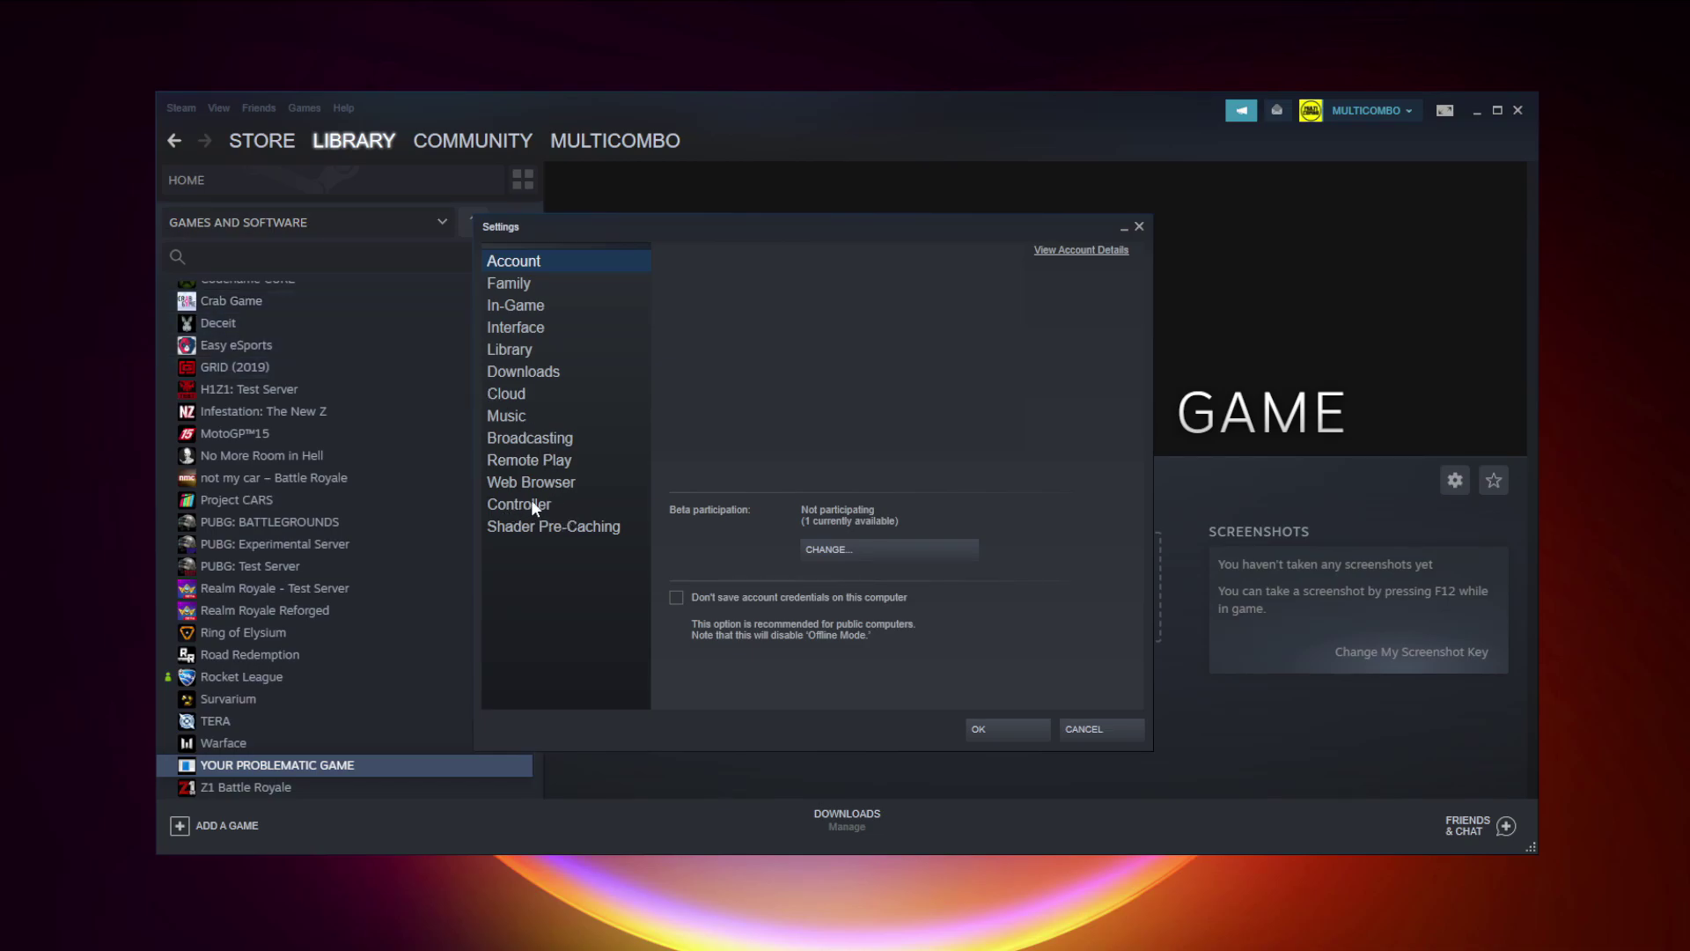
pyautogui.click(556, 507)
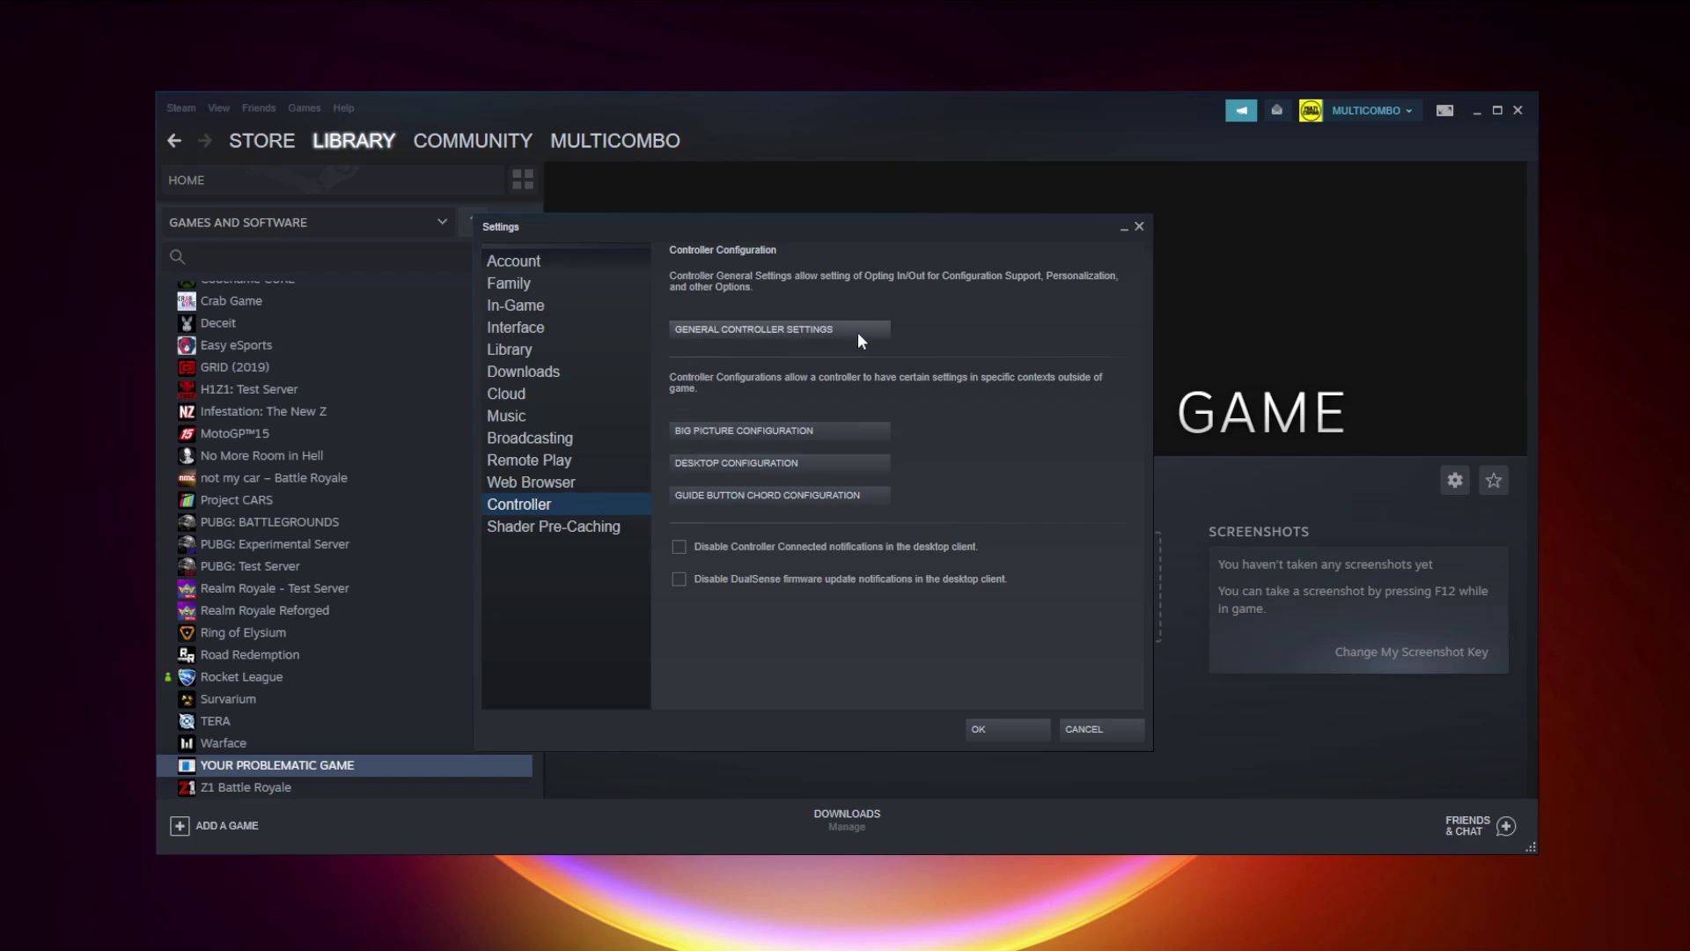
pyautogui.click(782, 332)
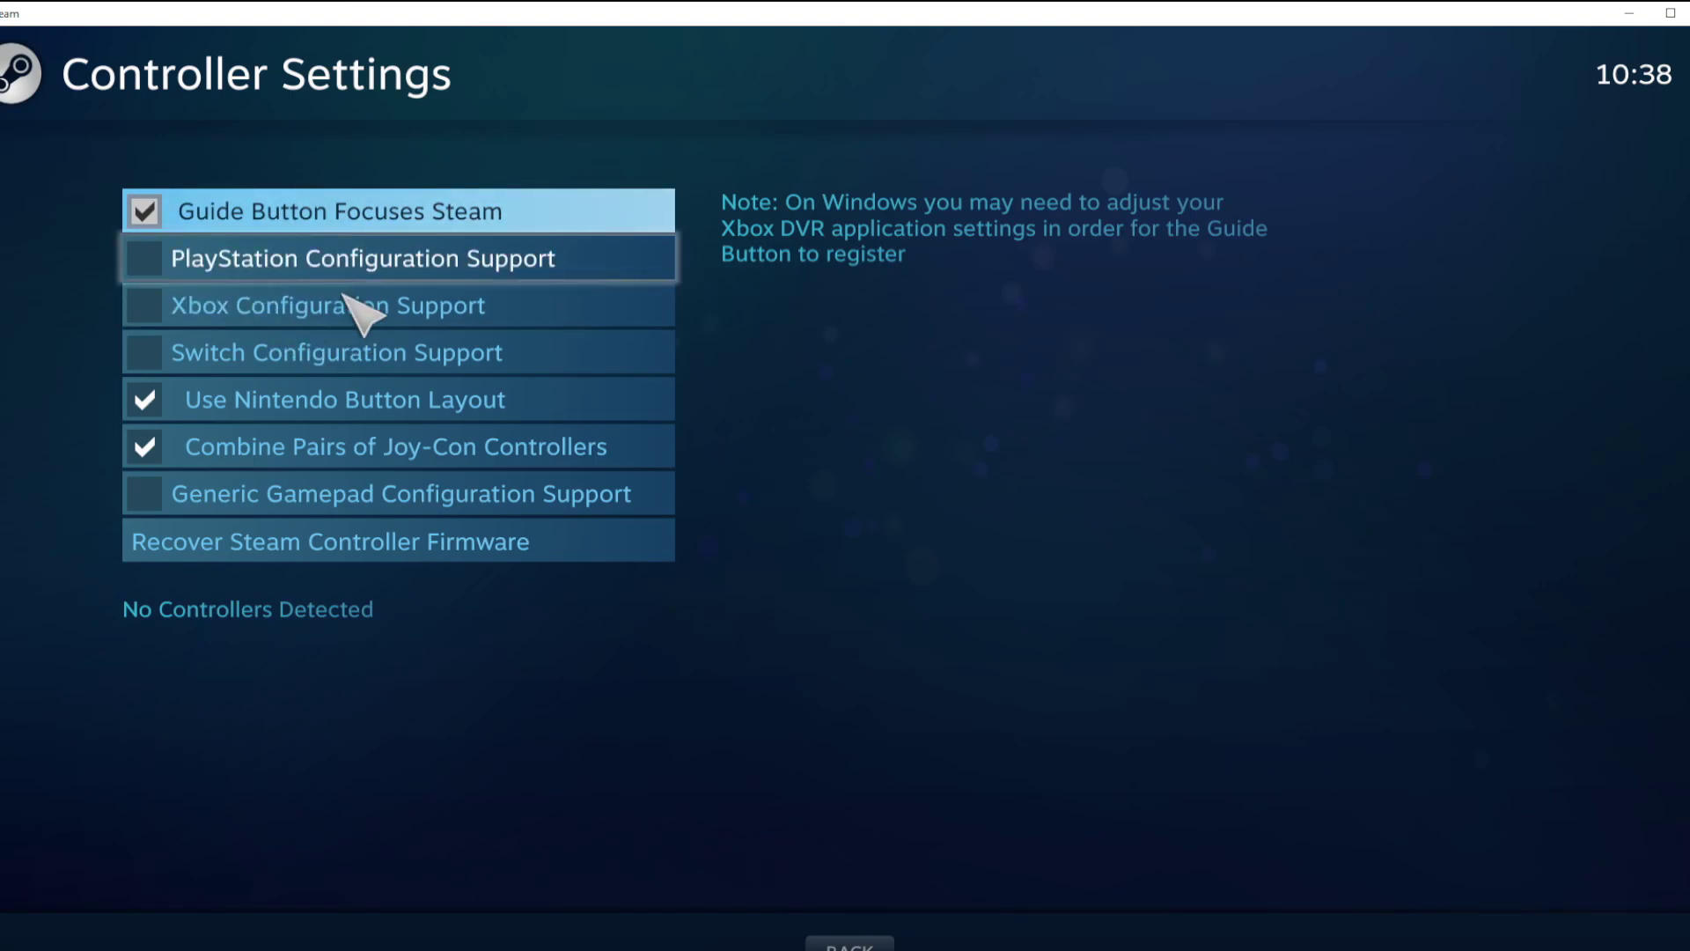
# Step: Enable Xbox Configuration Support, then start and exit the Xbox 360 Controller calibration
pyautogui.click(157, 302)
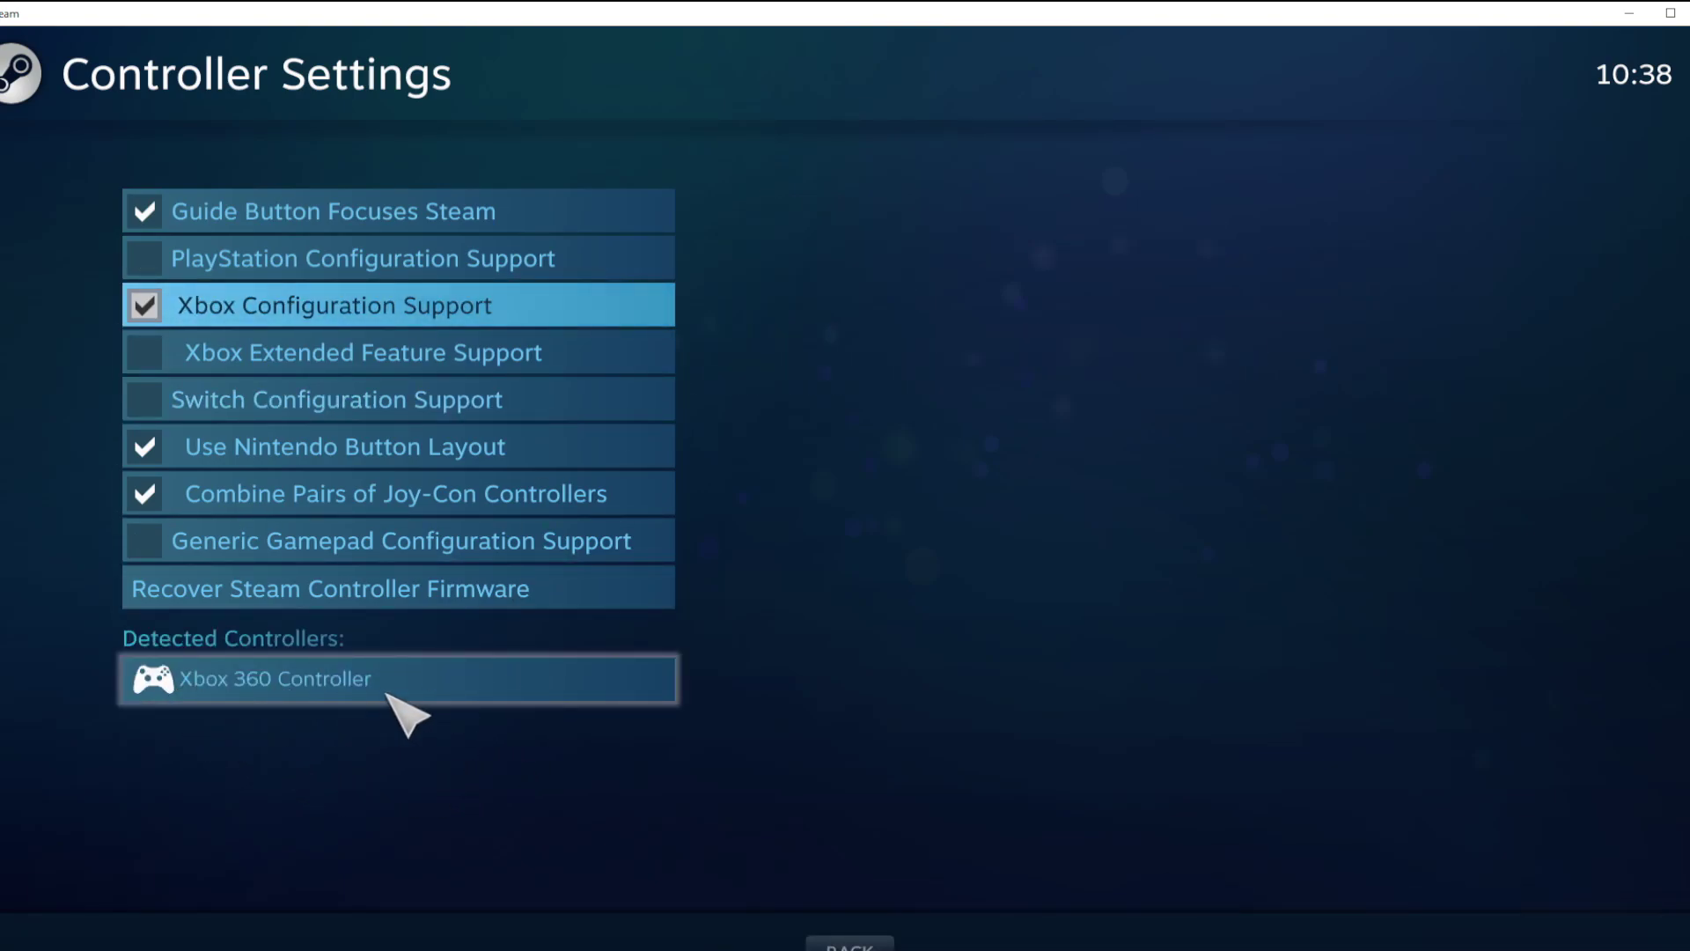
pyautogui.click(466, 686)
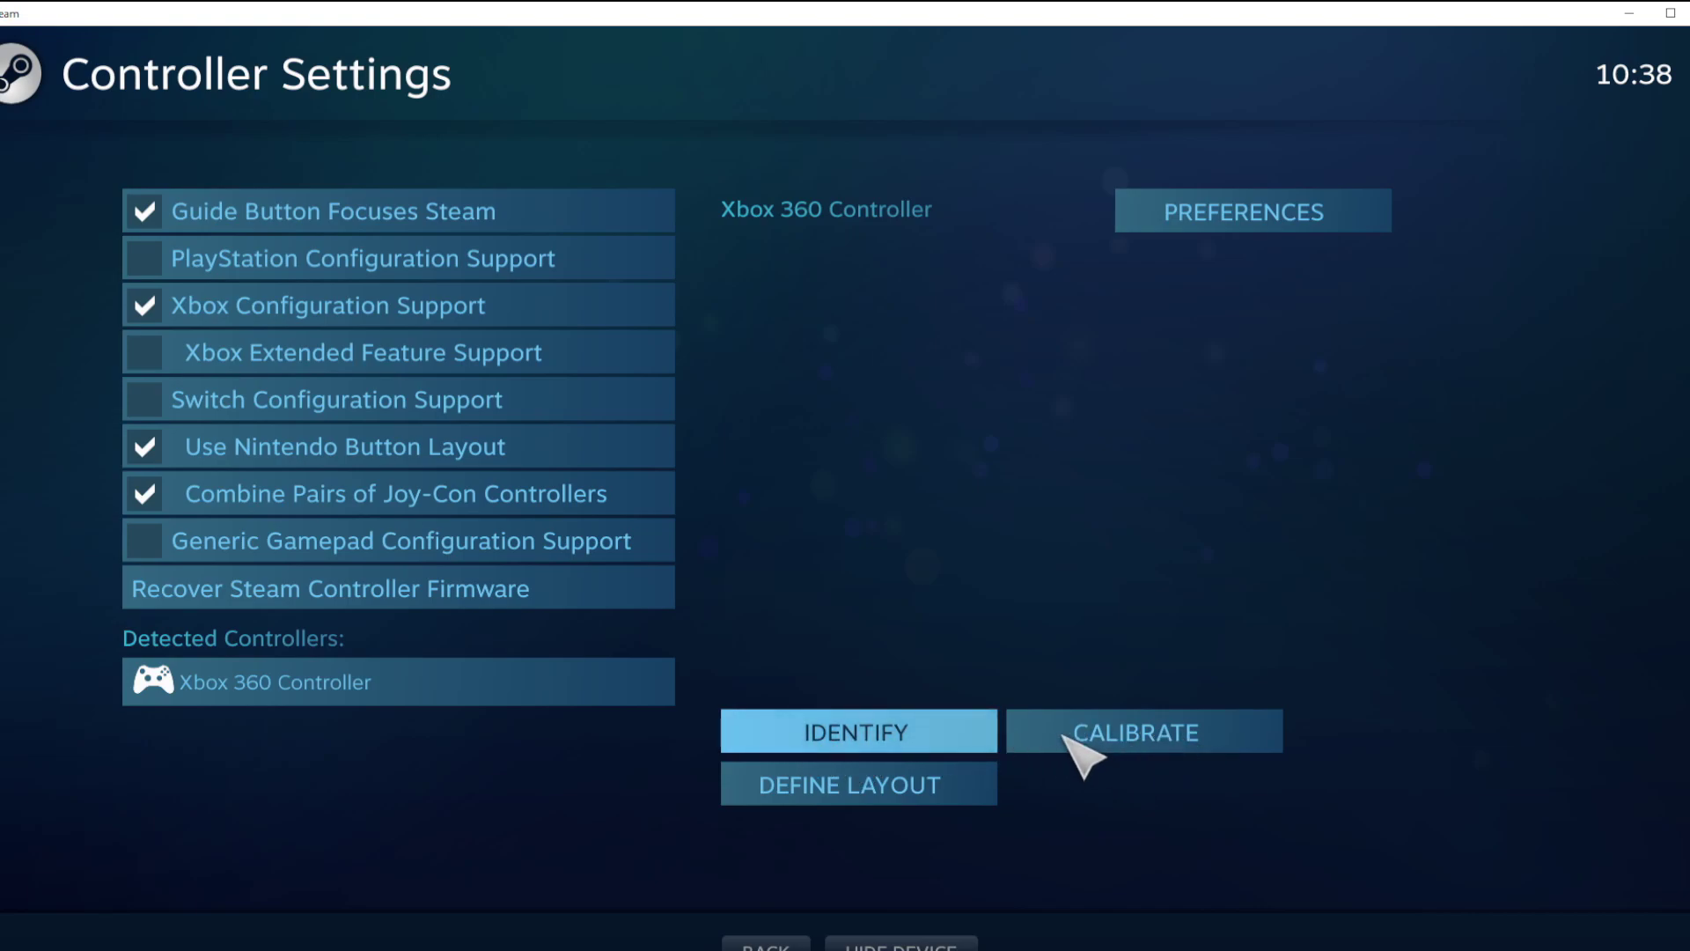
pyautogui.click(1147, 741)
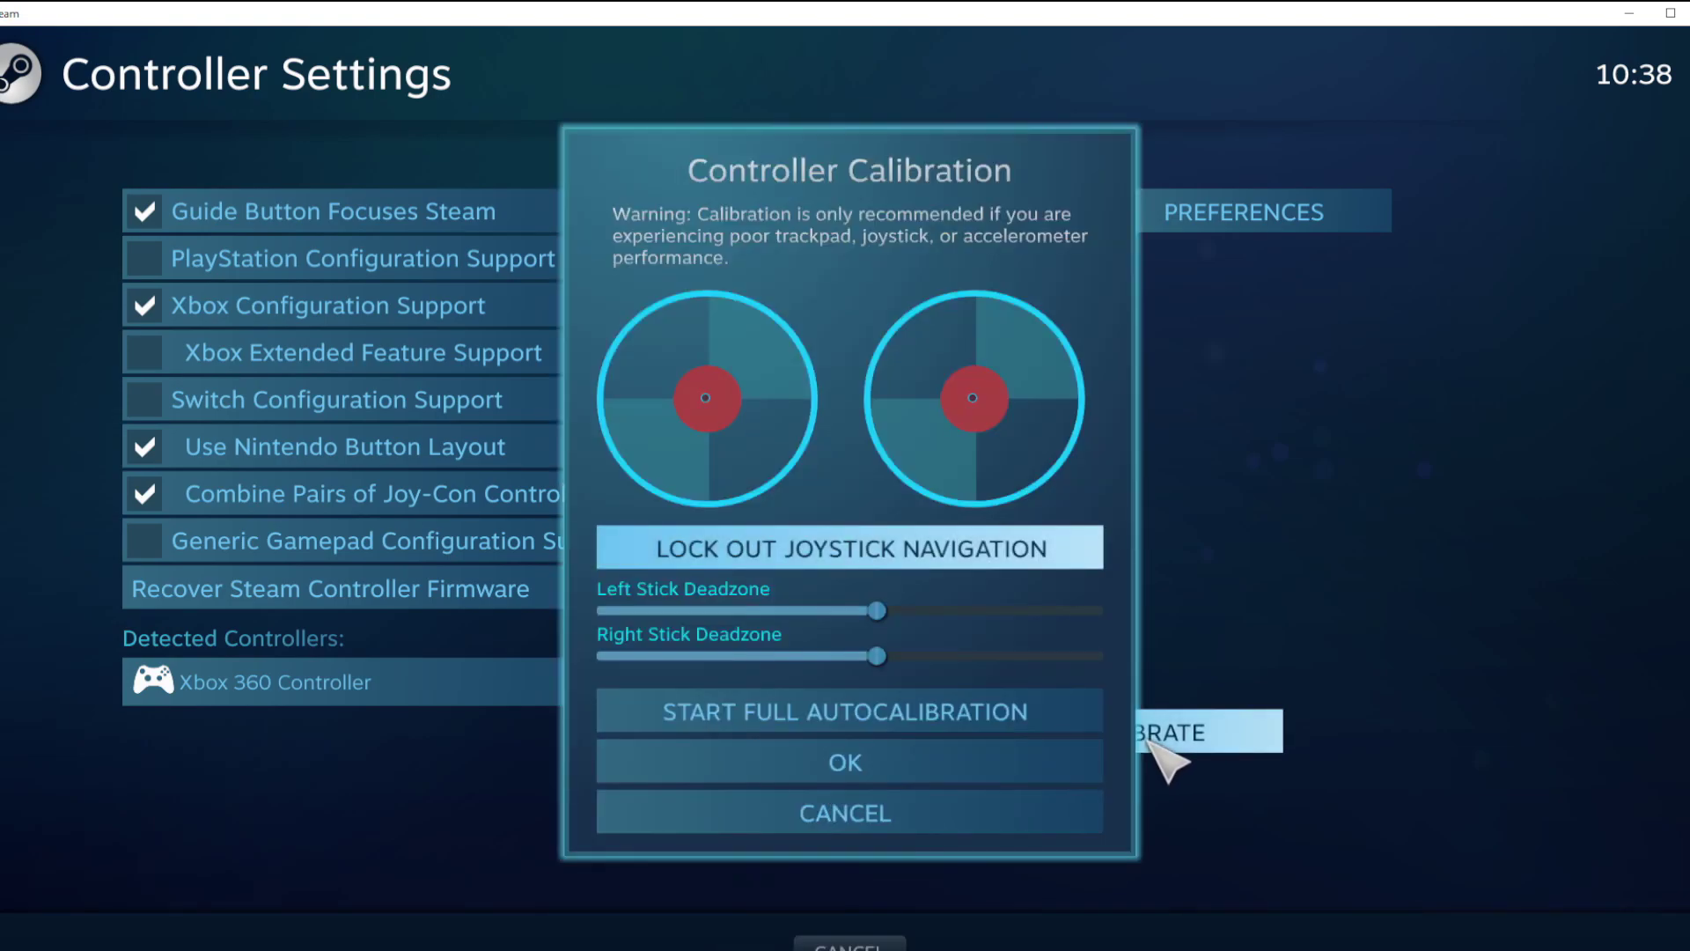
pyautogui.press('Escape')
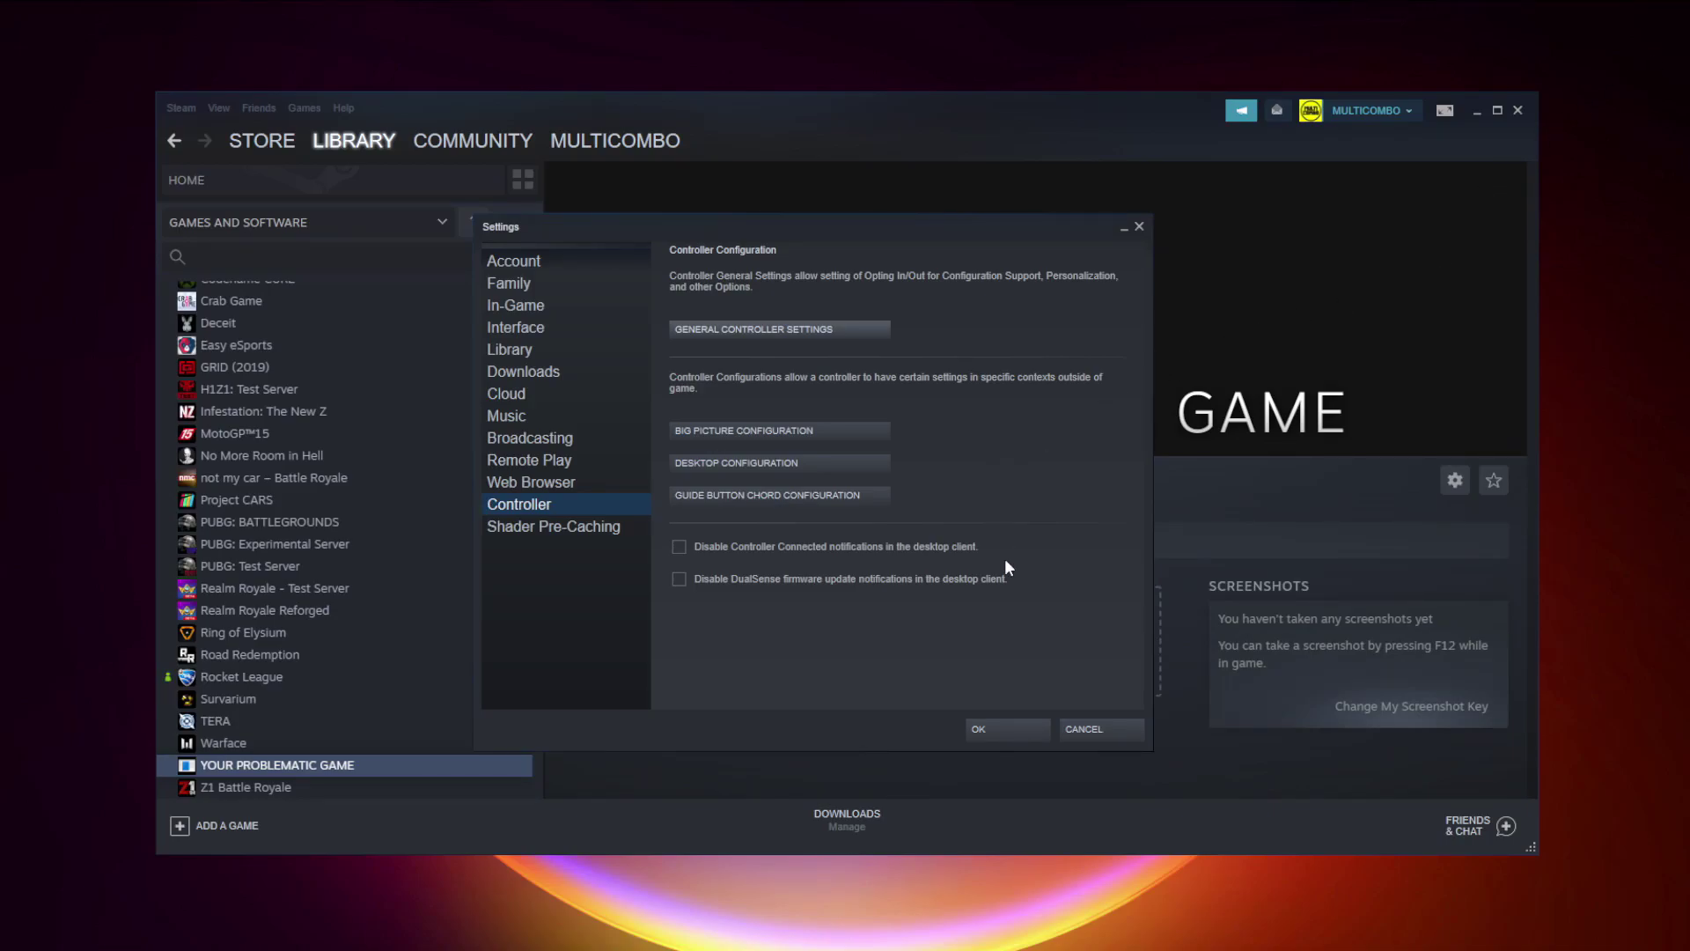
# Step: Confirm the Settings dialog with OK to return to the game page
pyautogui.click(1007, 729)
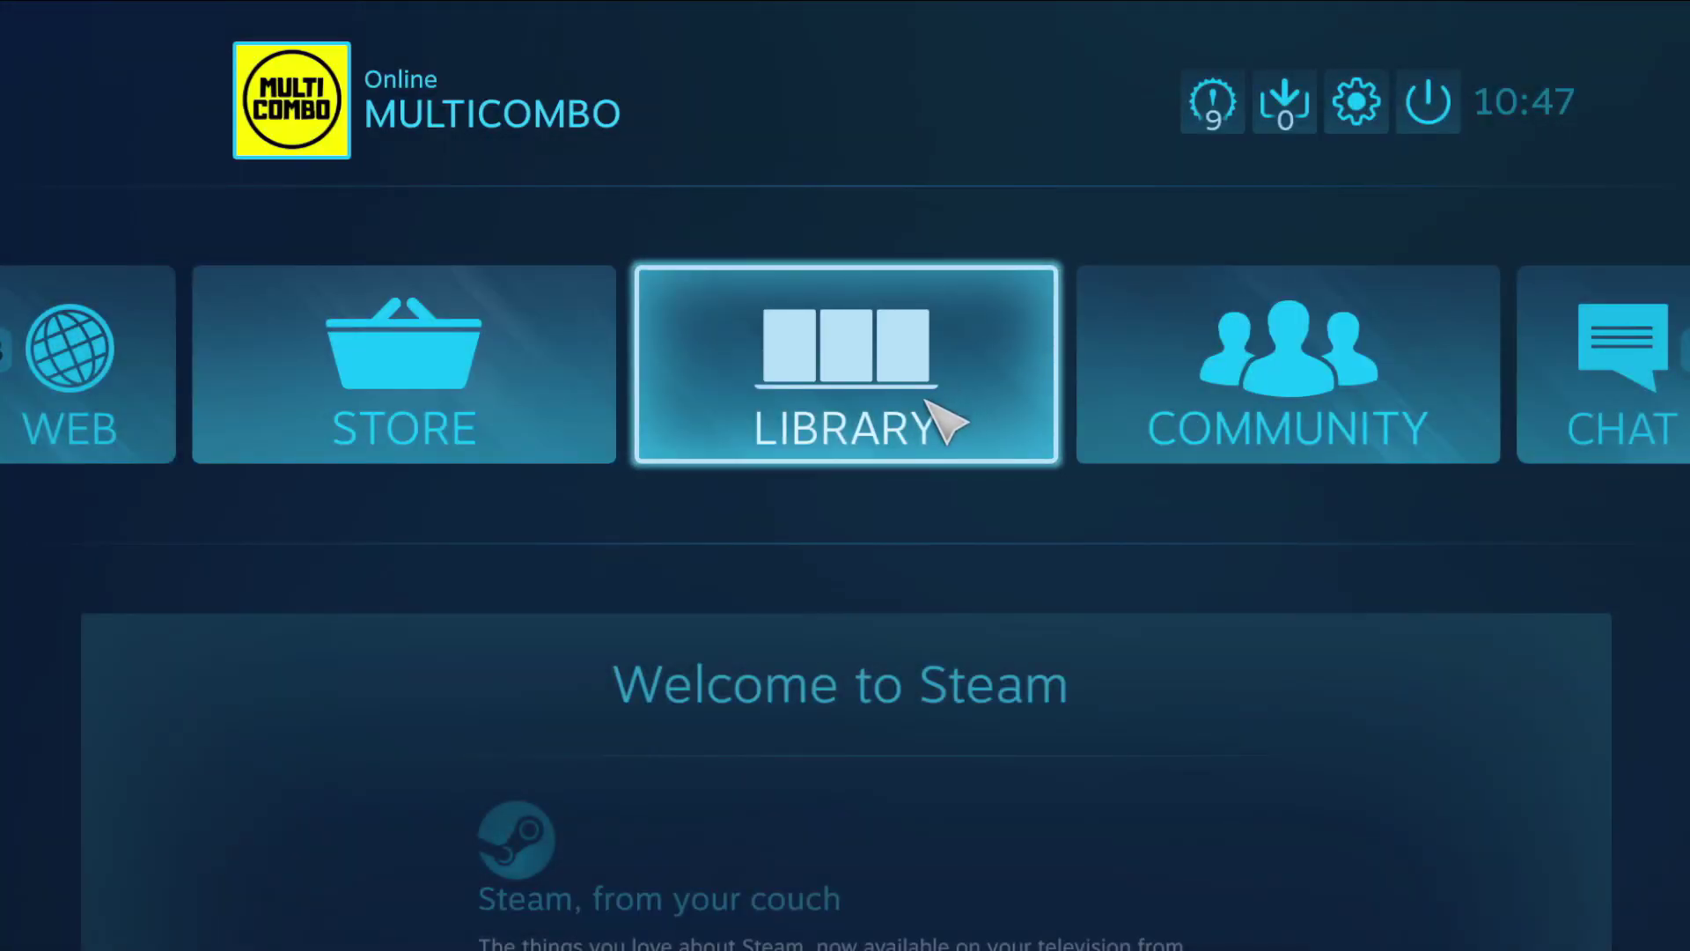
# Step: In Big Picture, open YOUR PROBLEMATIC GAME from Library and choose Manage Game
pyautogui.click(866, 438)
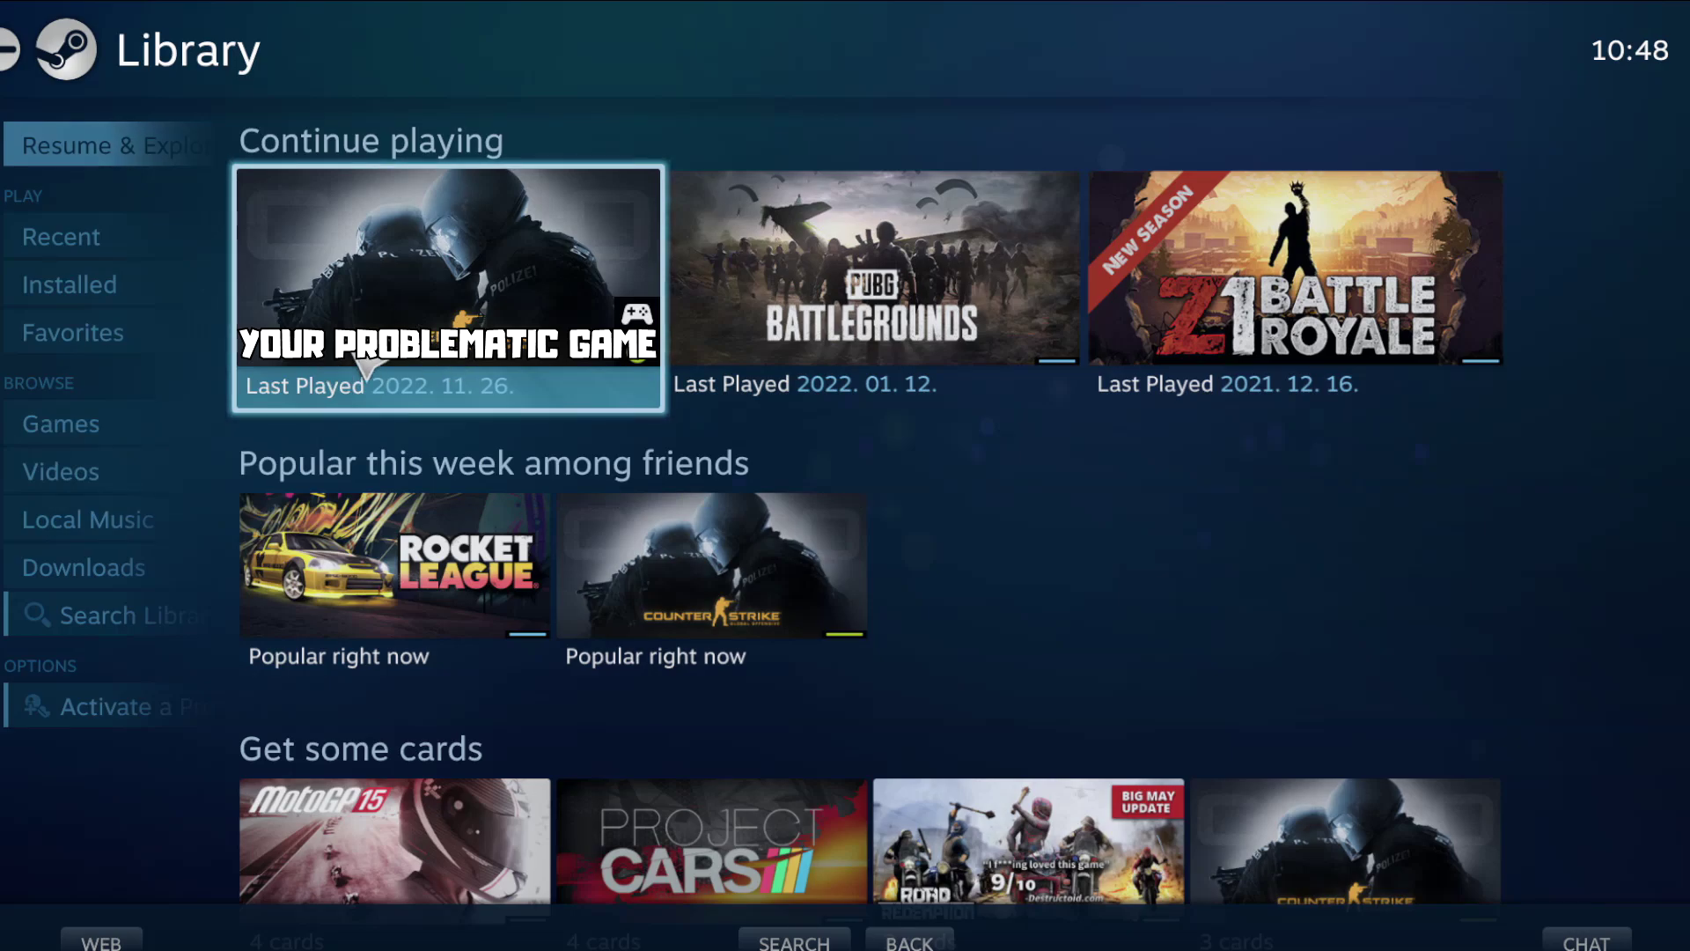
pyautogui.click(440, 365)
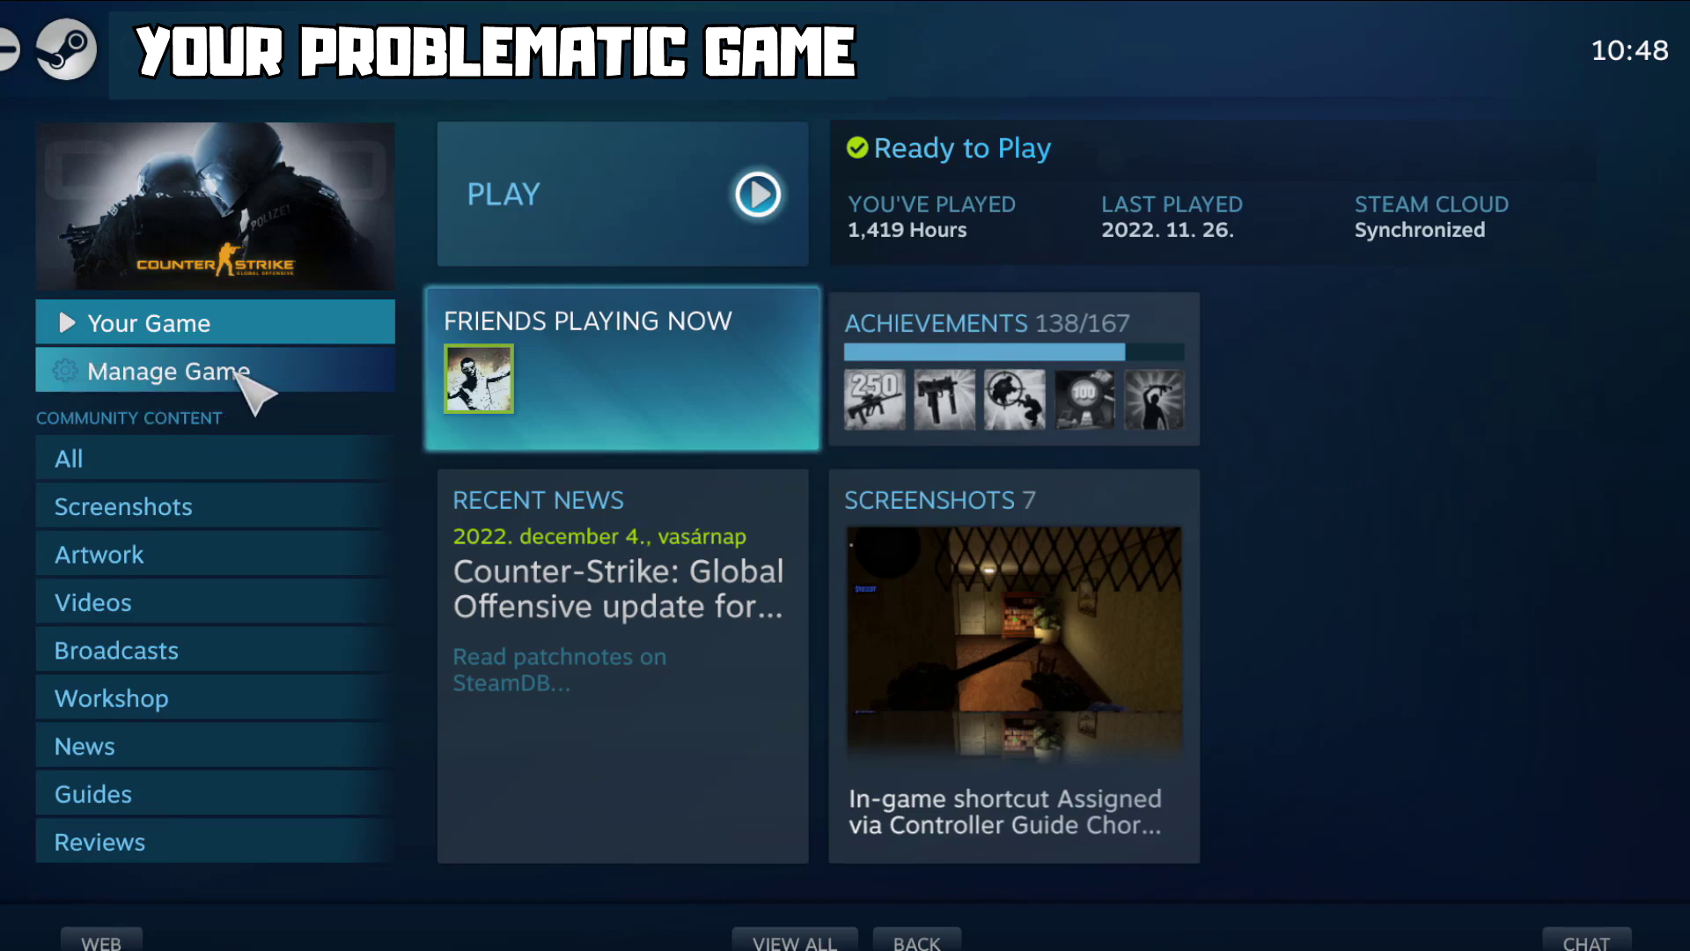
pyautogui.click(236, 370)
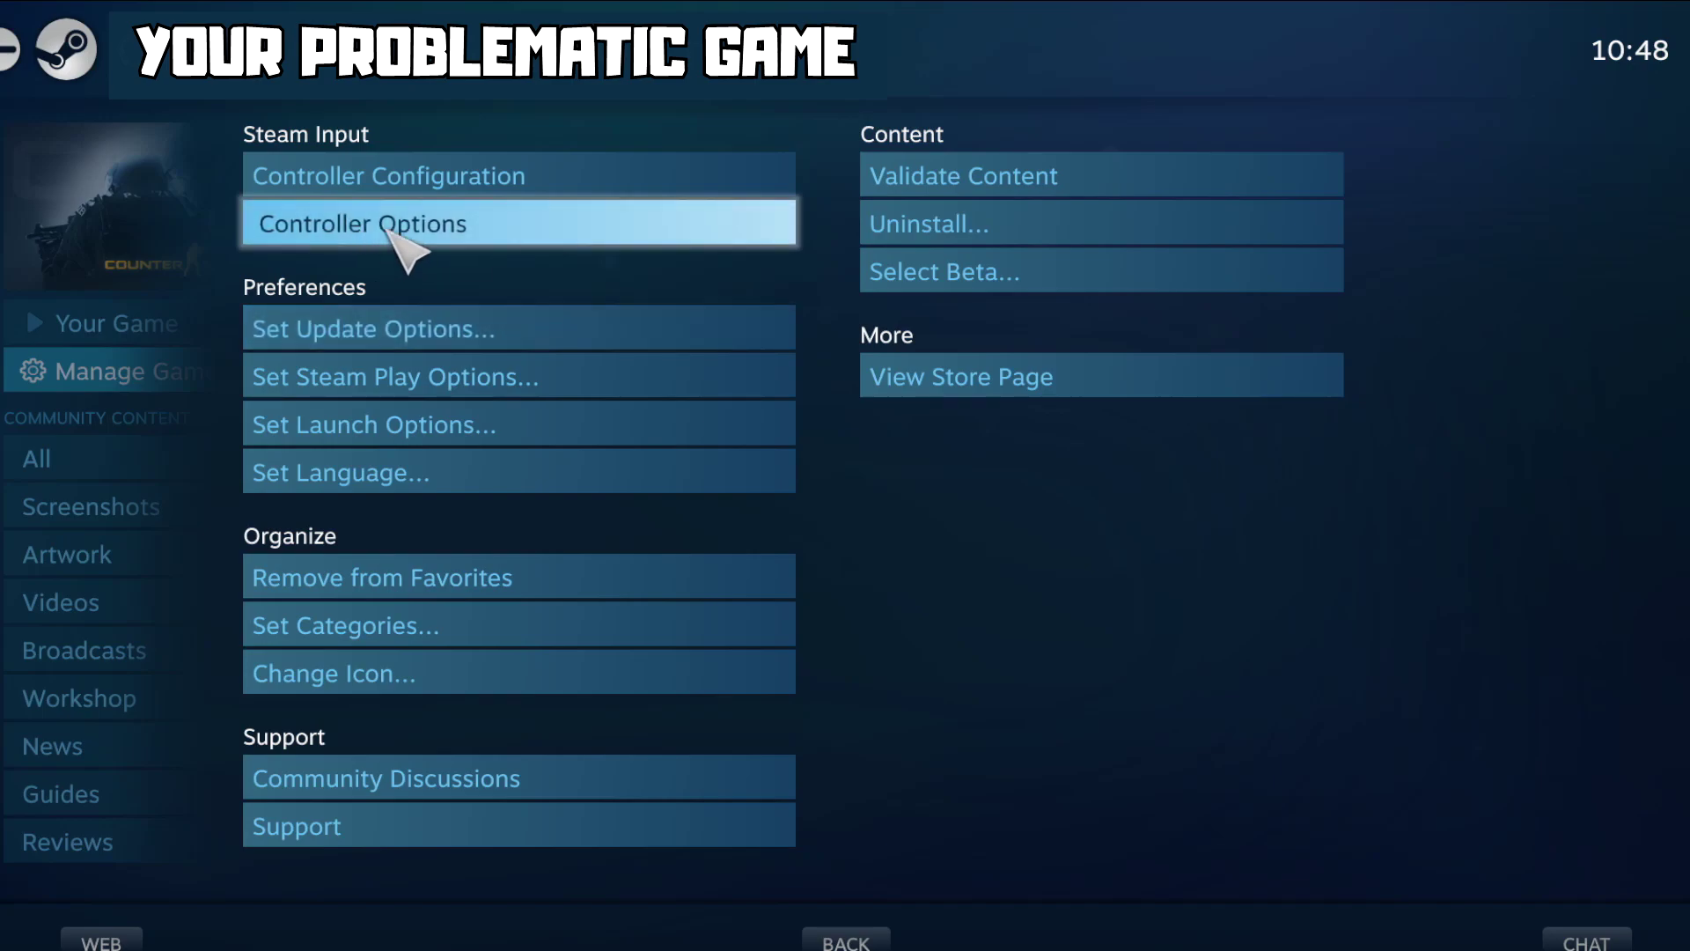
# Step: Set the game's Steam Input Per-Game Setting to Forced Off and return to its page
pyautogui.click(480, 224)
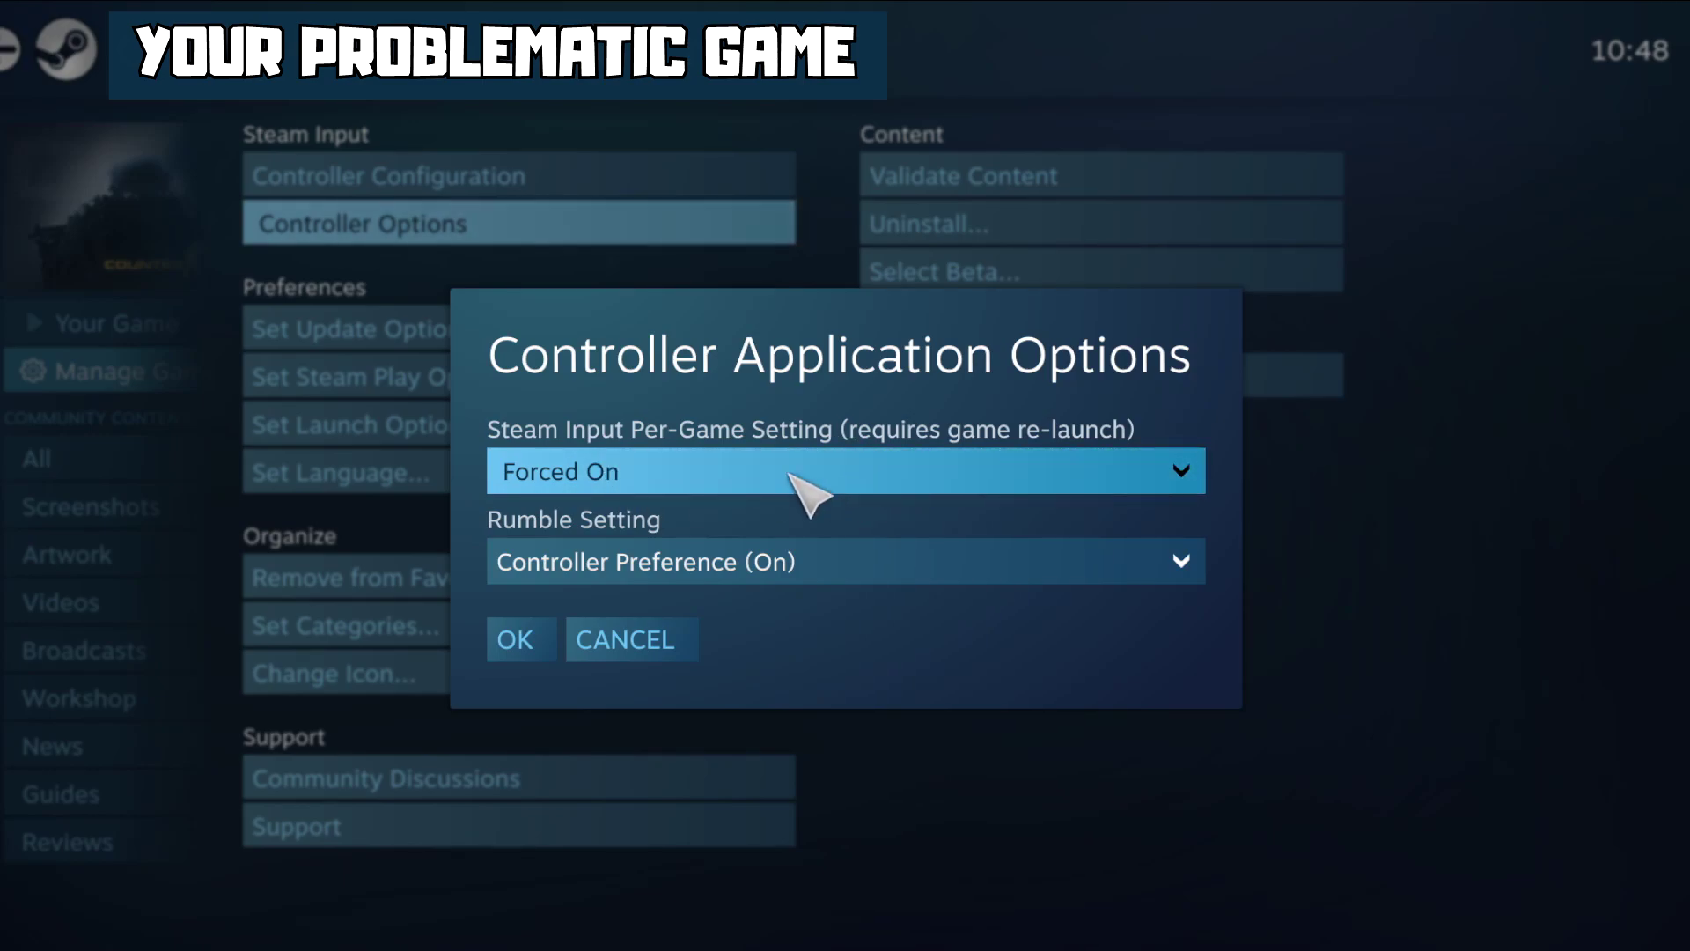
pyautogui.click(815, 480)
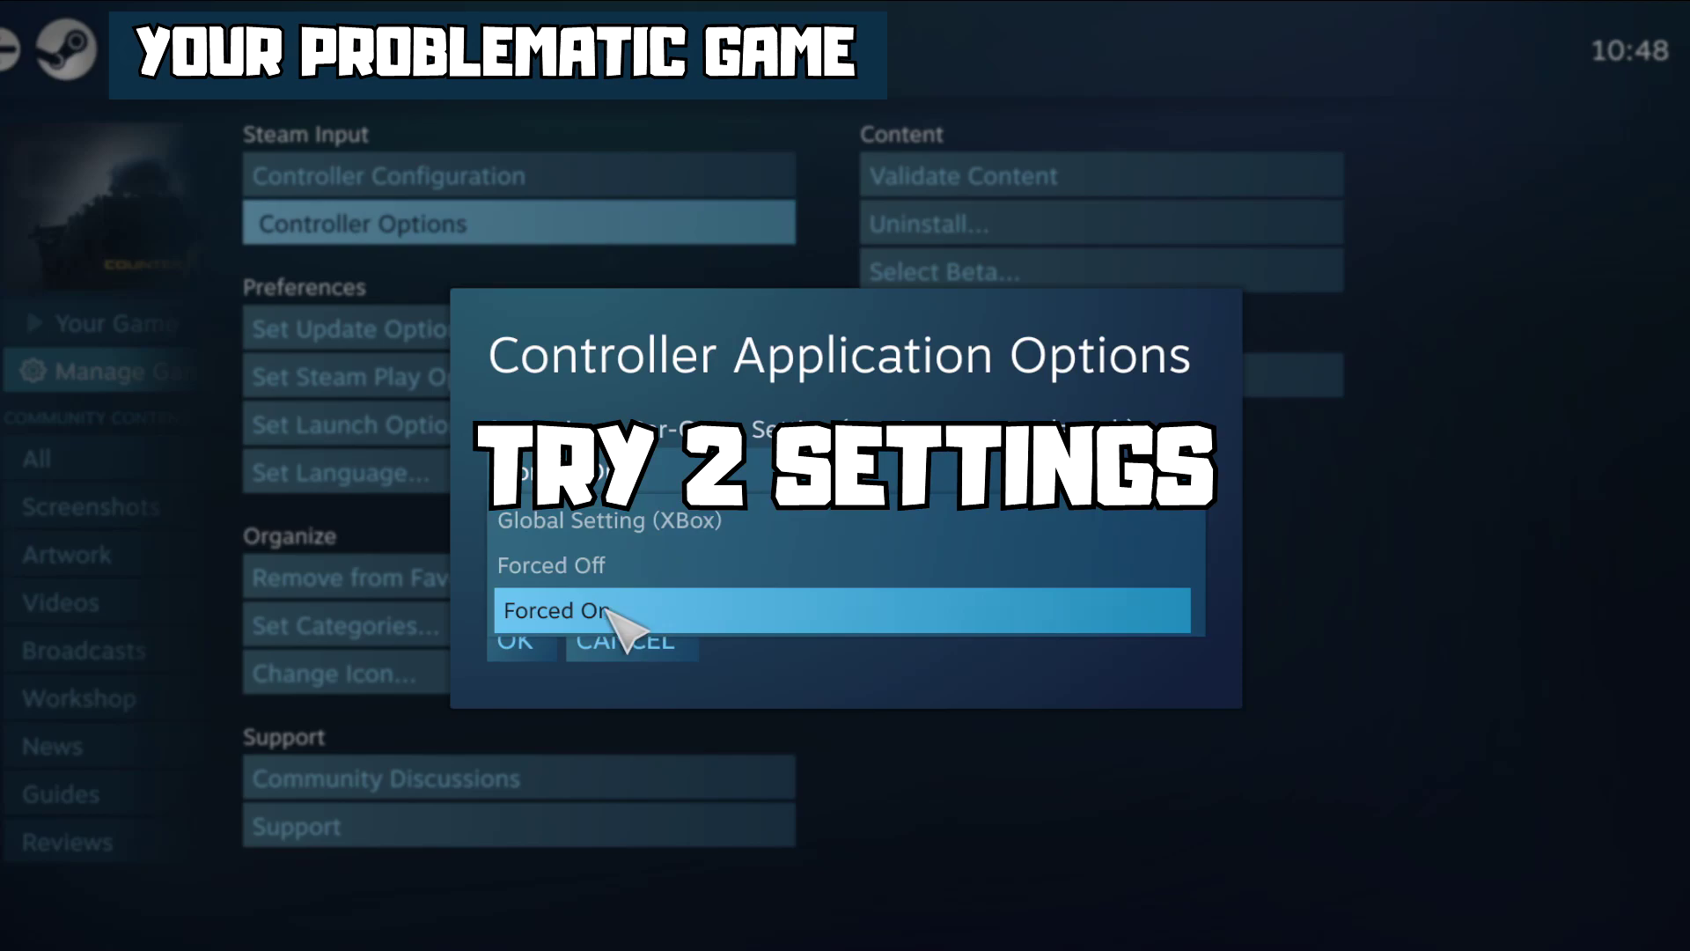
pyautogui.click(592, 568)
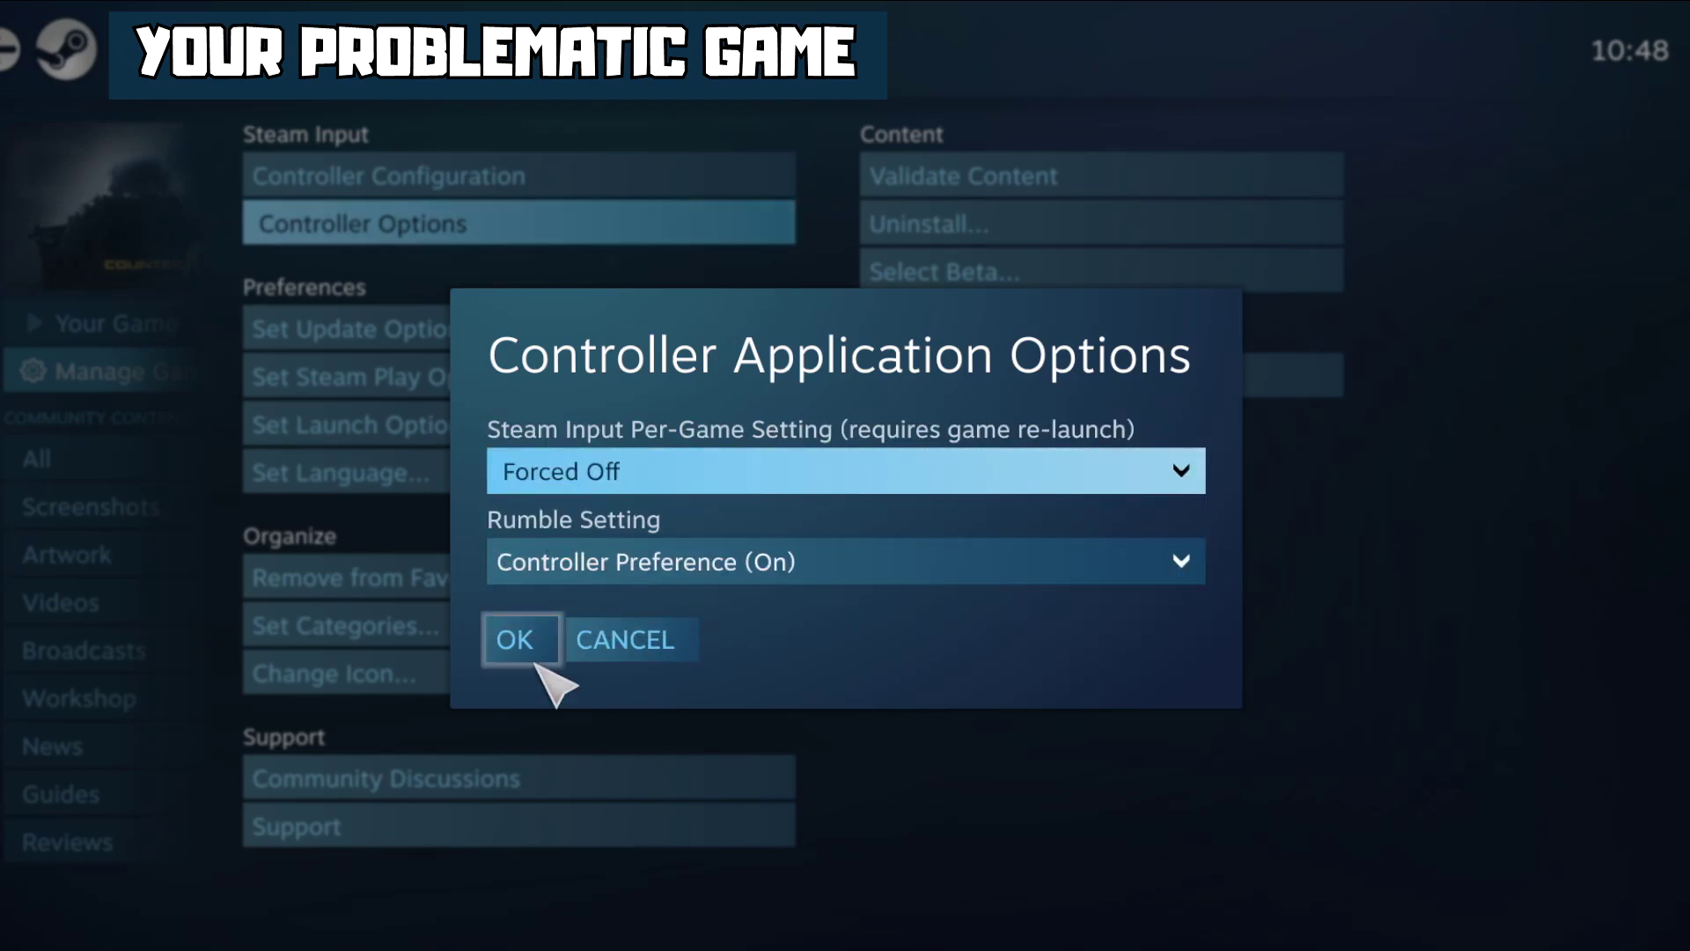
pyautogui.click(526, 643)
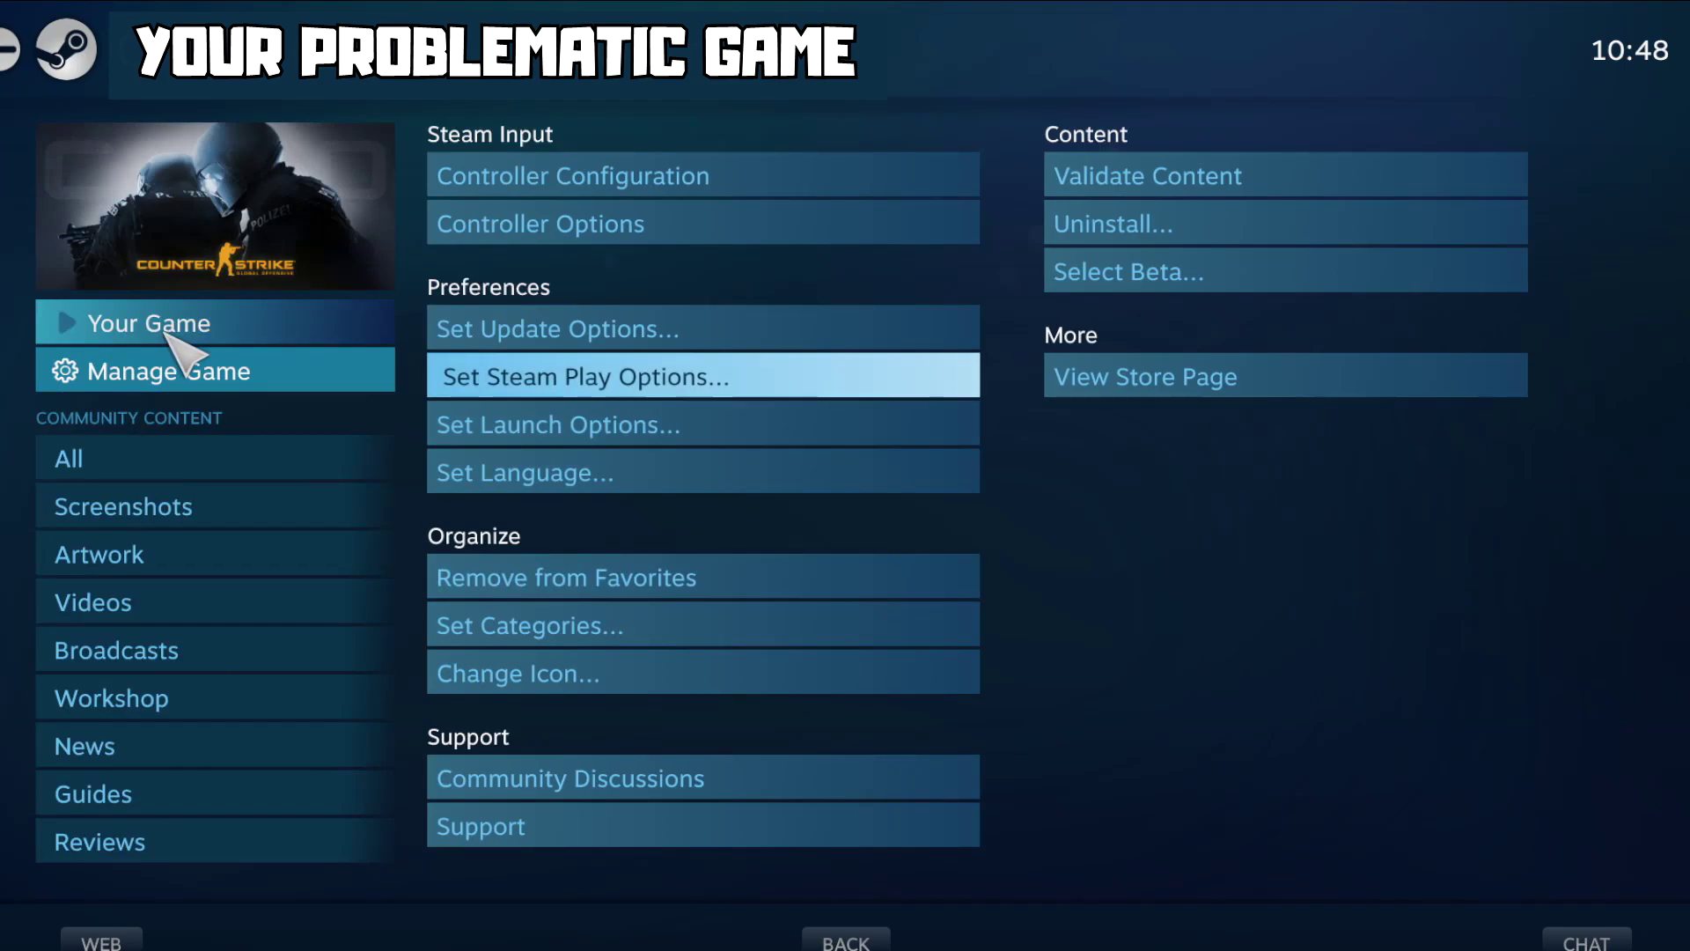
pyautogui.click(140, 323)
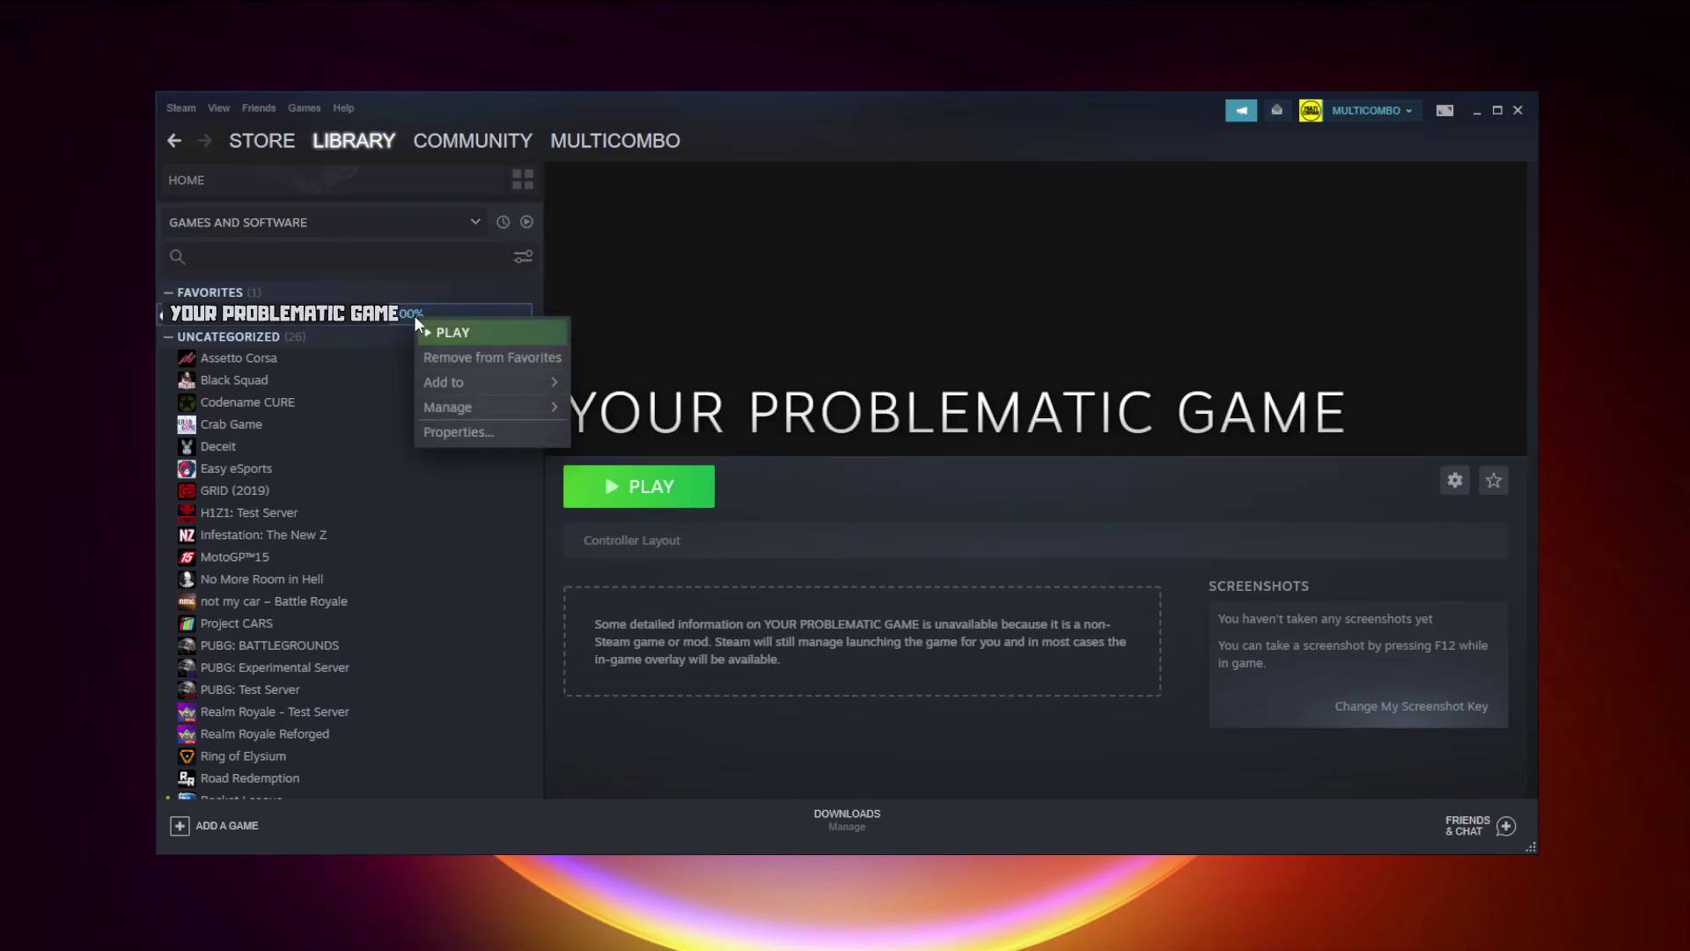
# Step: Set the game's Properties controller override to Disable Steam Input, then close Properties
pyautogui.click(501, 429)
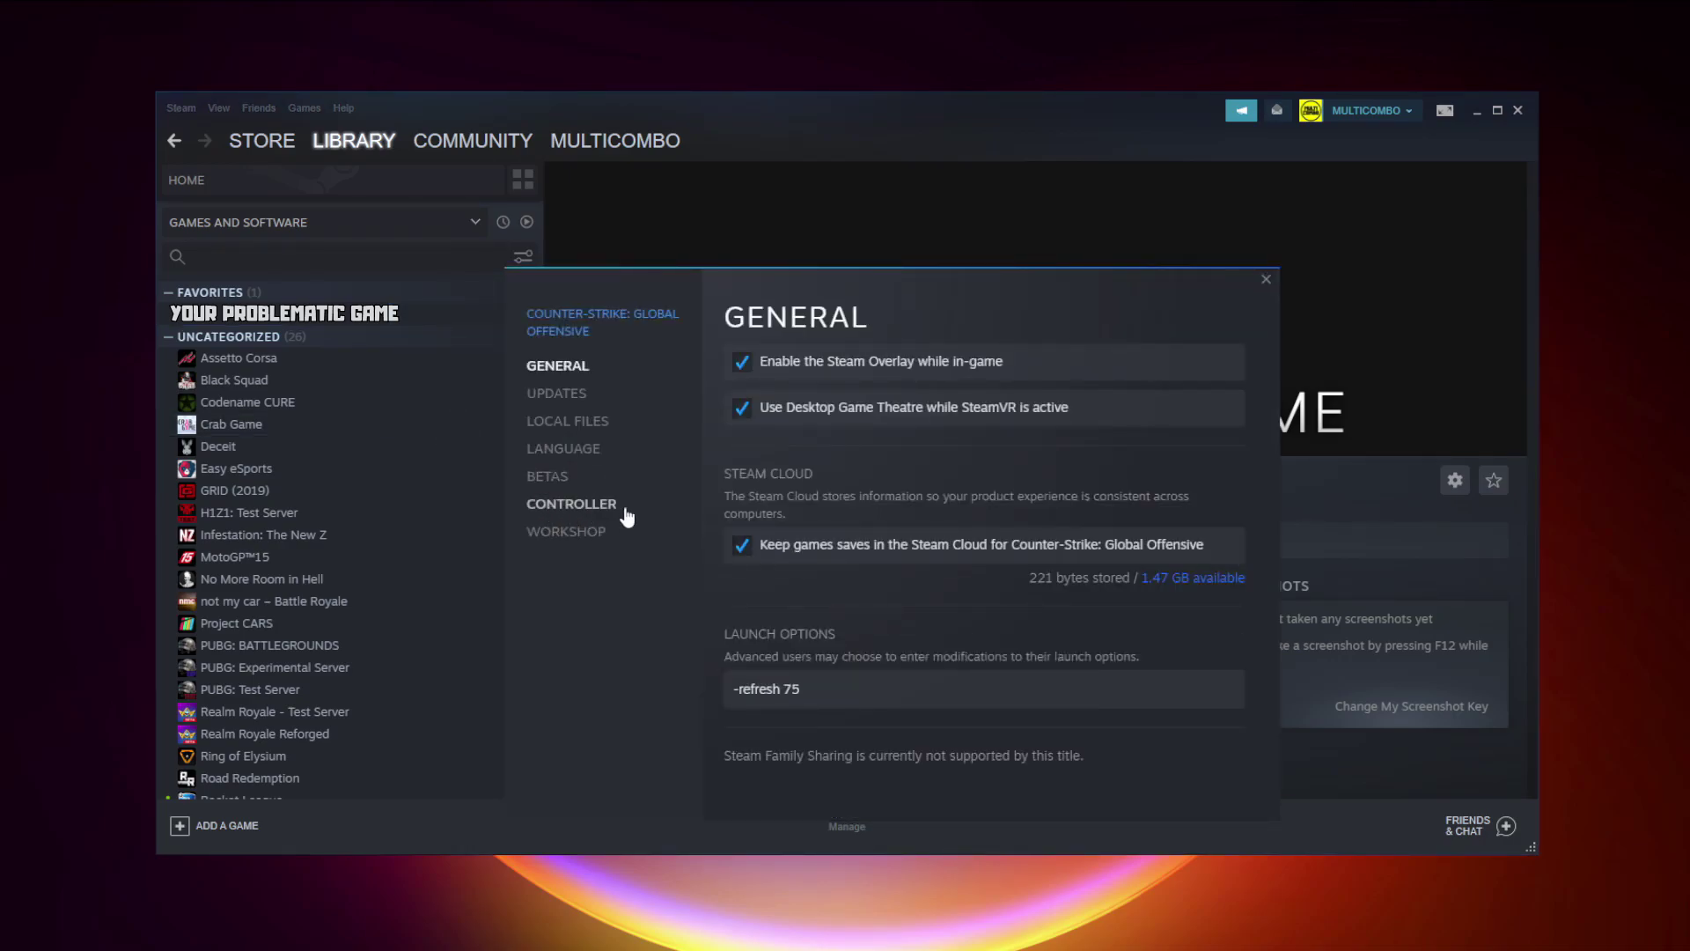
pyautogui.click(581, 506)
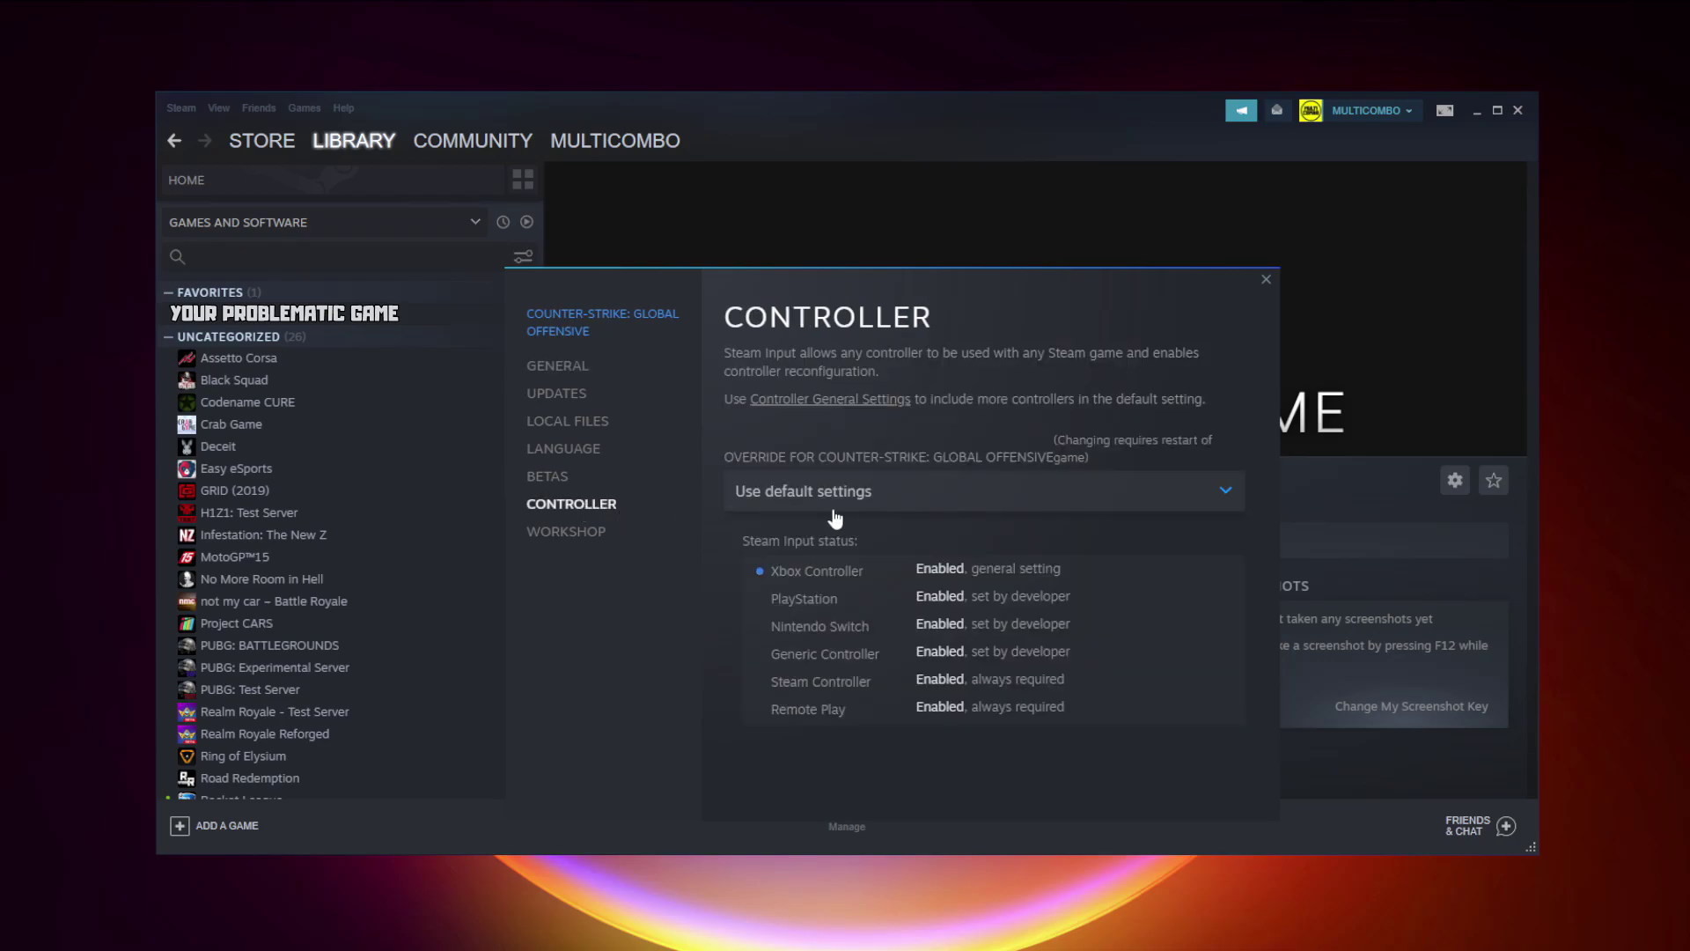
pyautogui.click(866, 502)
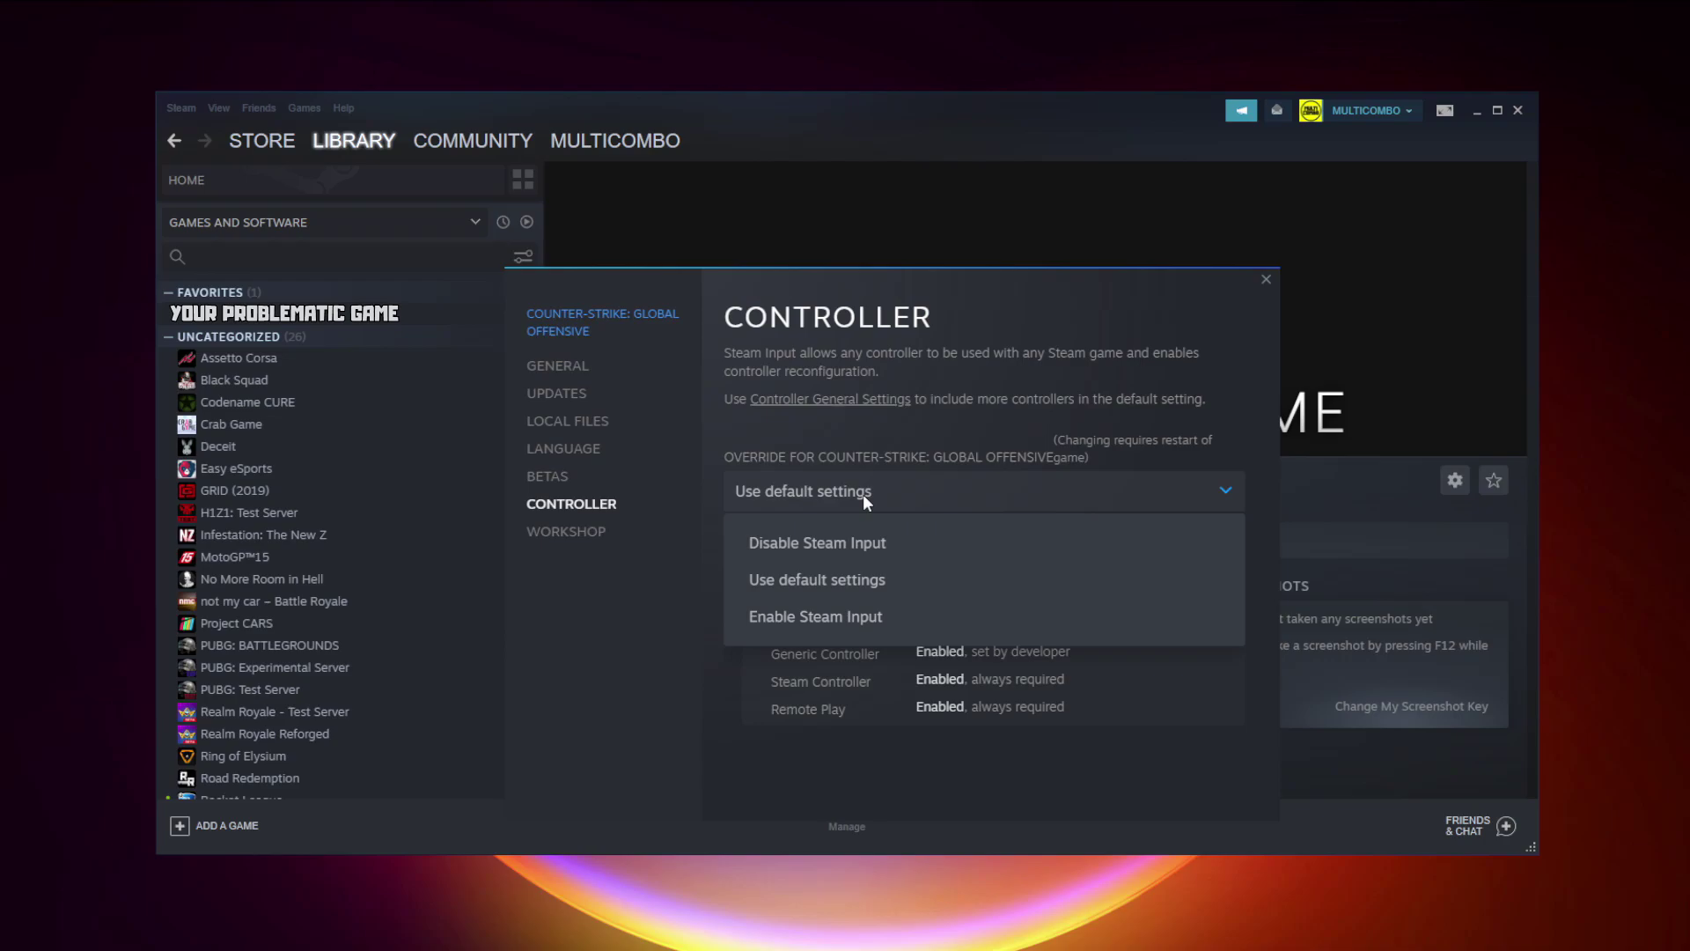
pyautogui.click(855, 544)
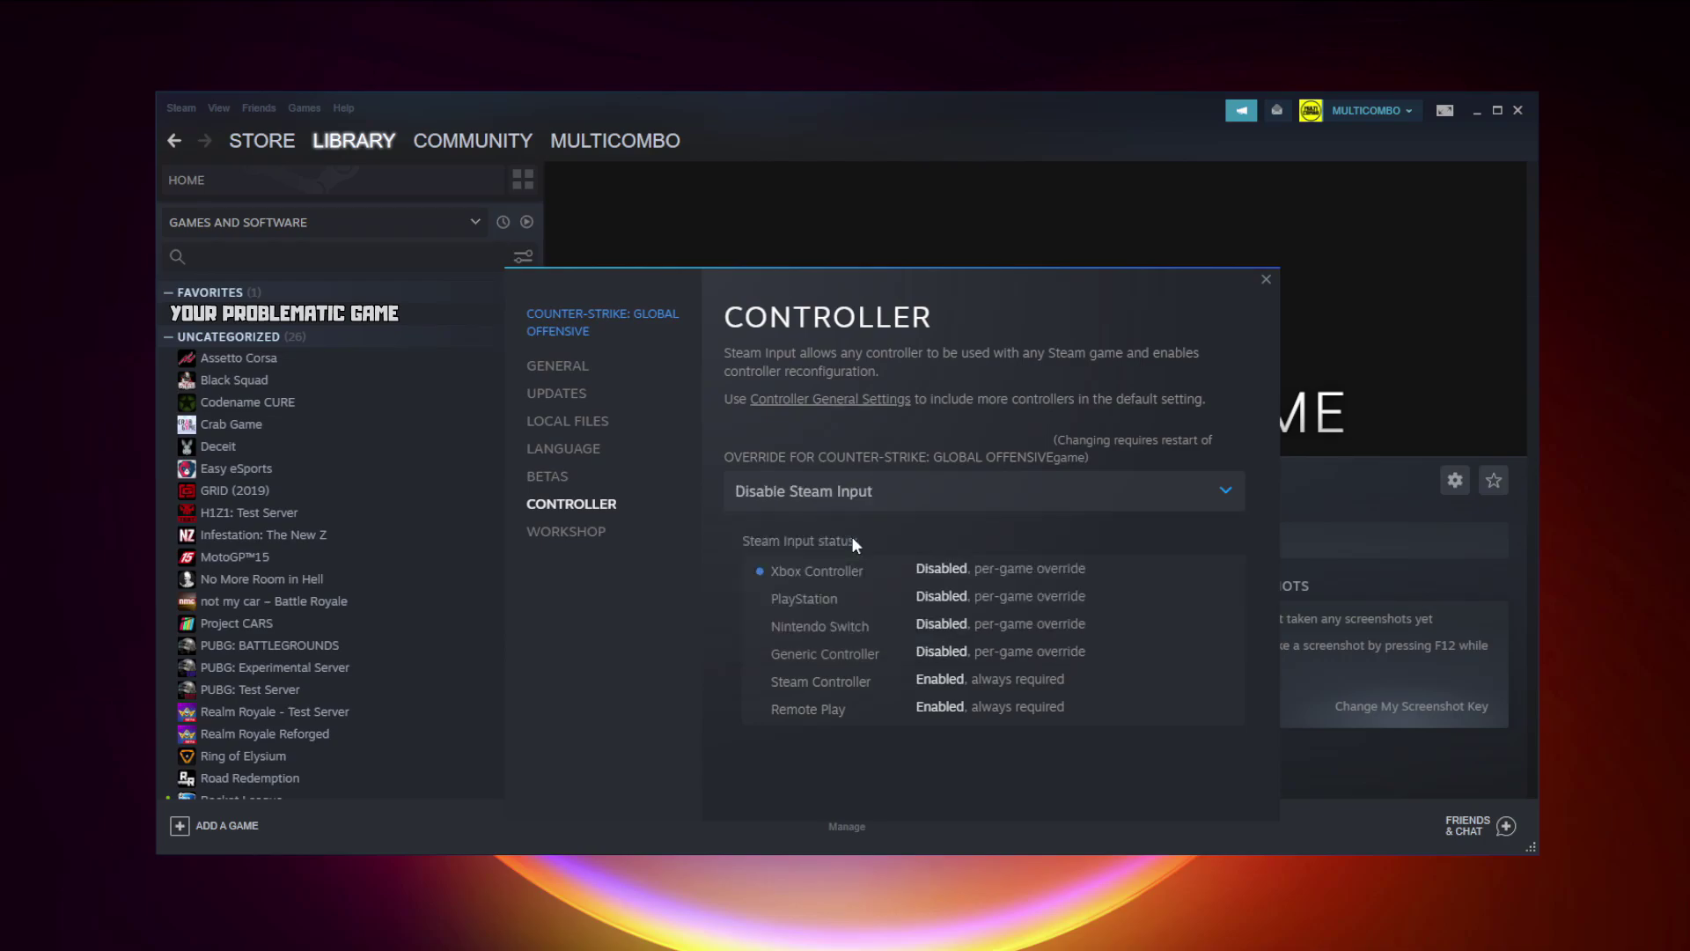
pyautogui.click(1265, 280)
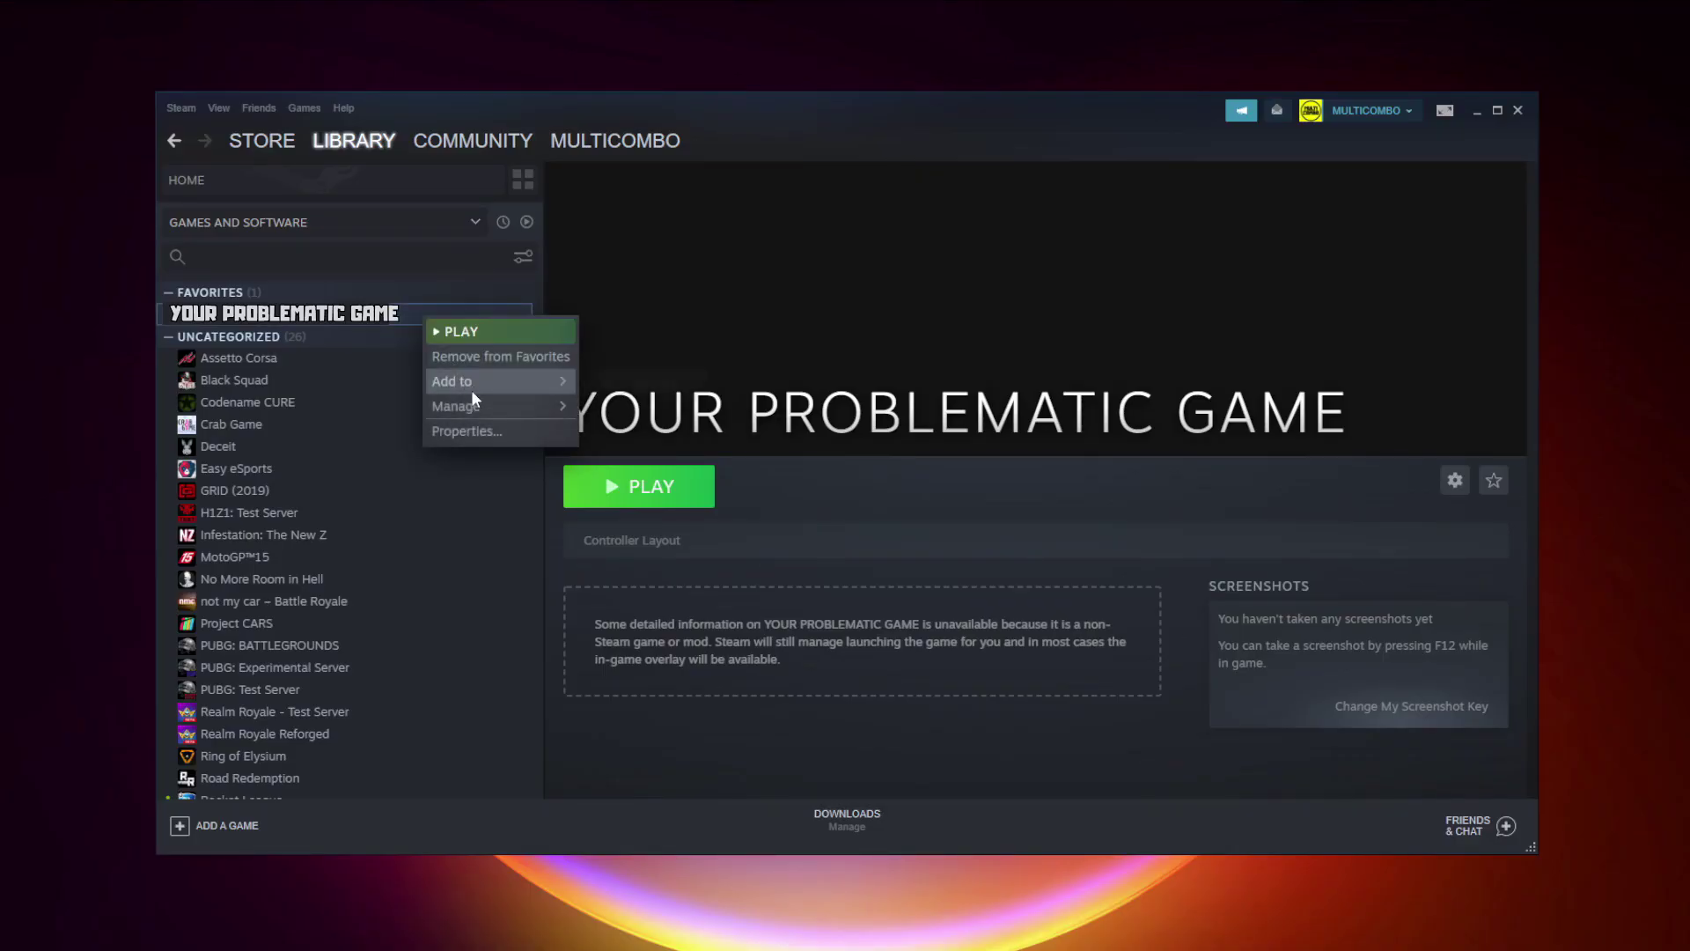
# Step: Switch the game's Properties controller override to Enable Steam Input, then close Properties
pyautogui.click(489, 430)
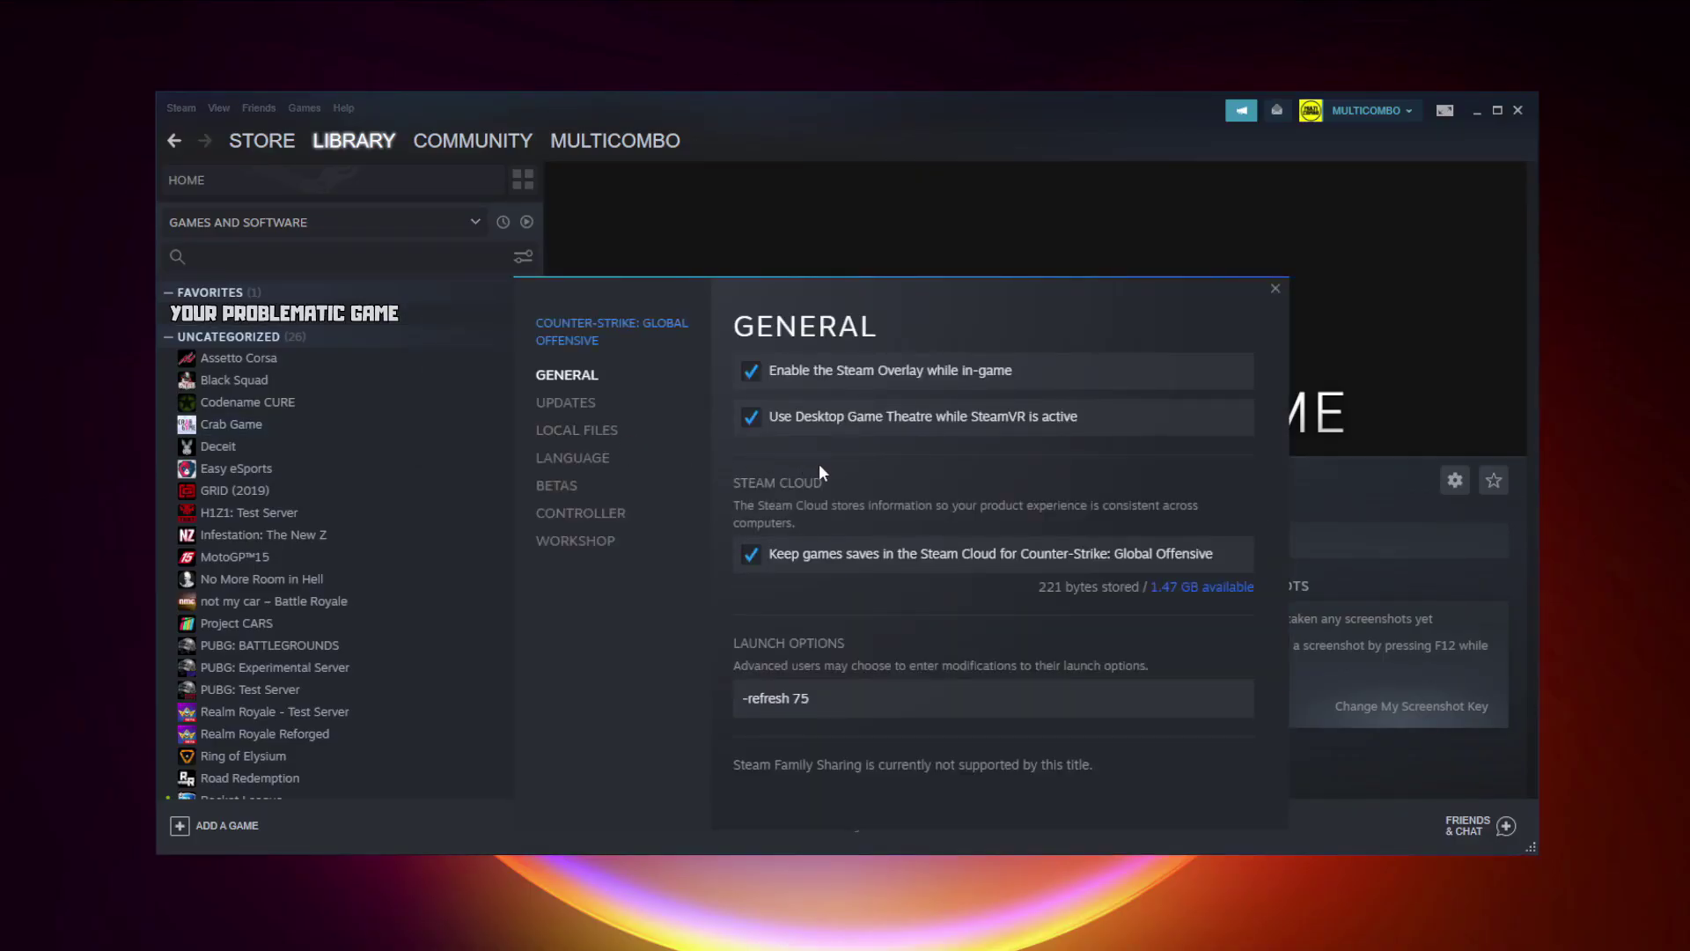
pyautogui.click(608, 514)
pyautogui.click(859, 499)
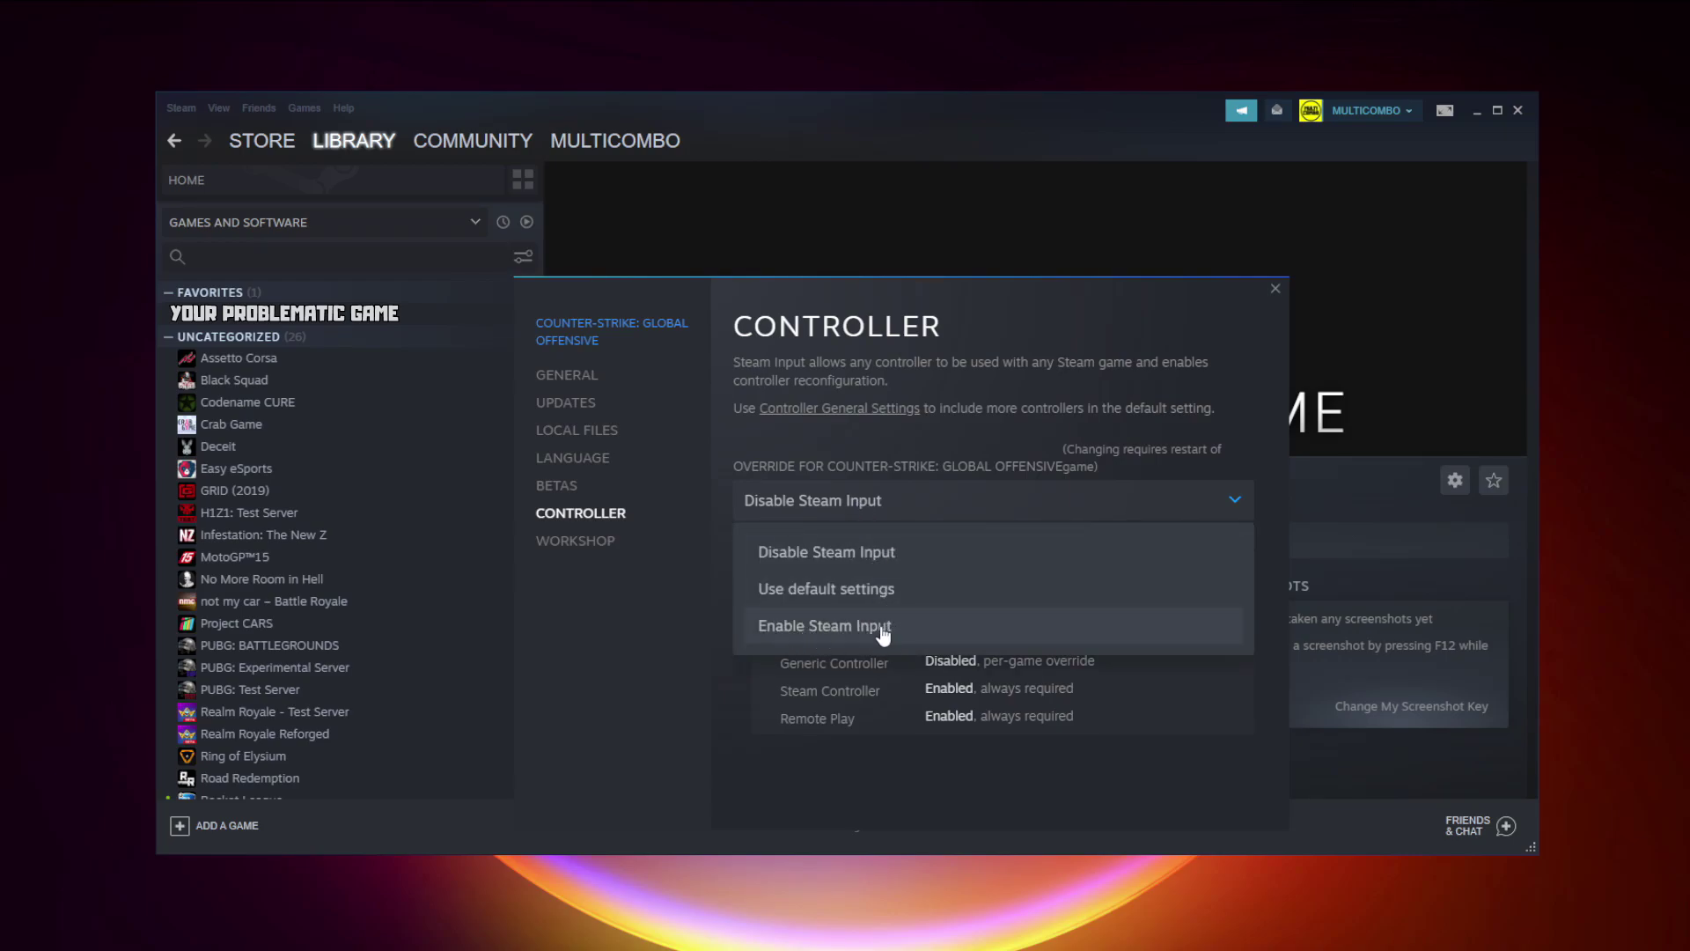
pyautogui.click(937, 634)
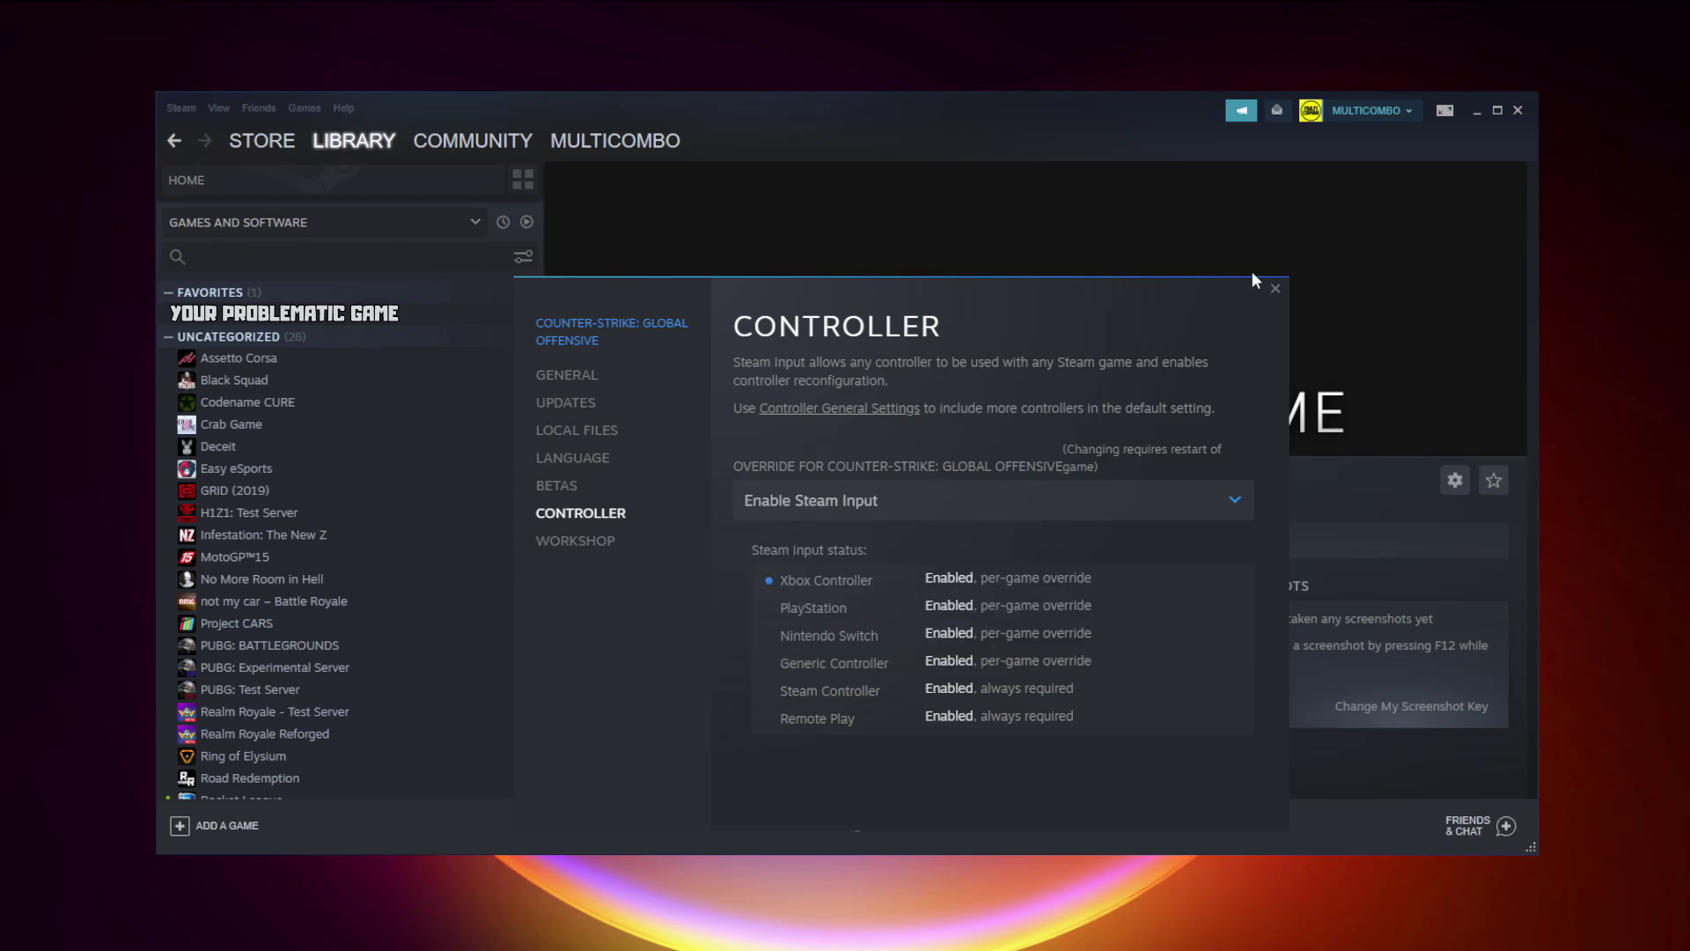
pyautogui.click(1274, 289)
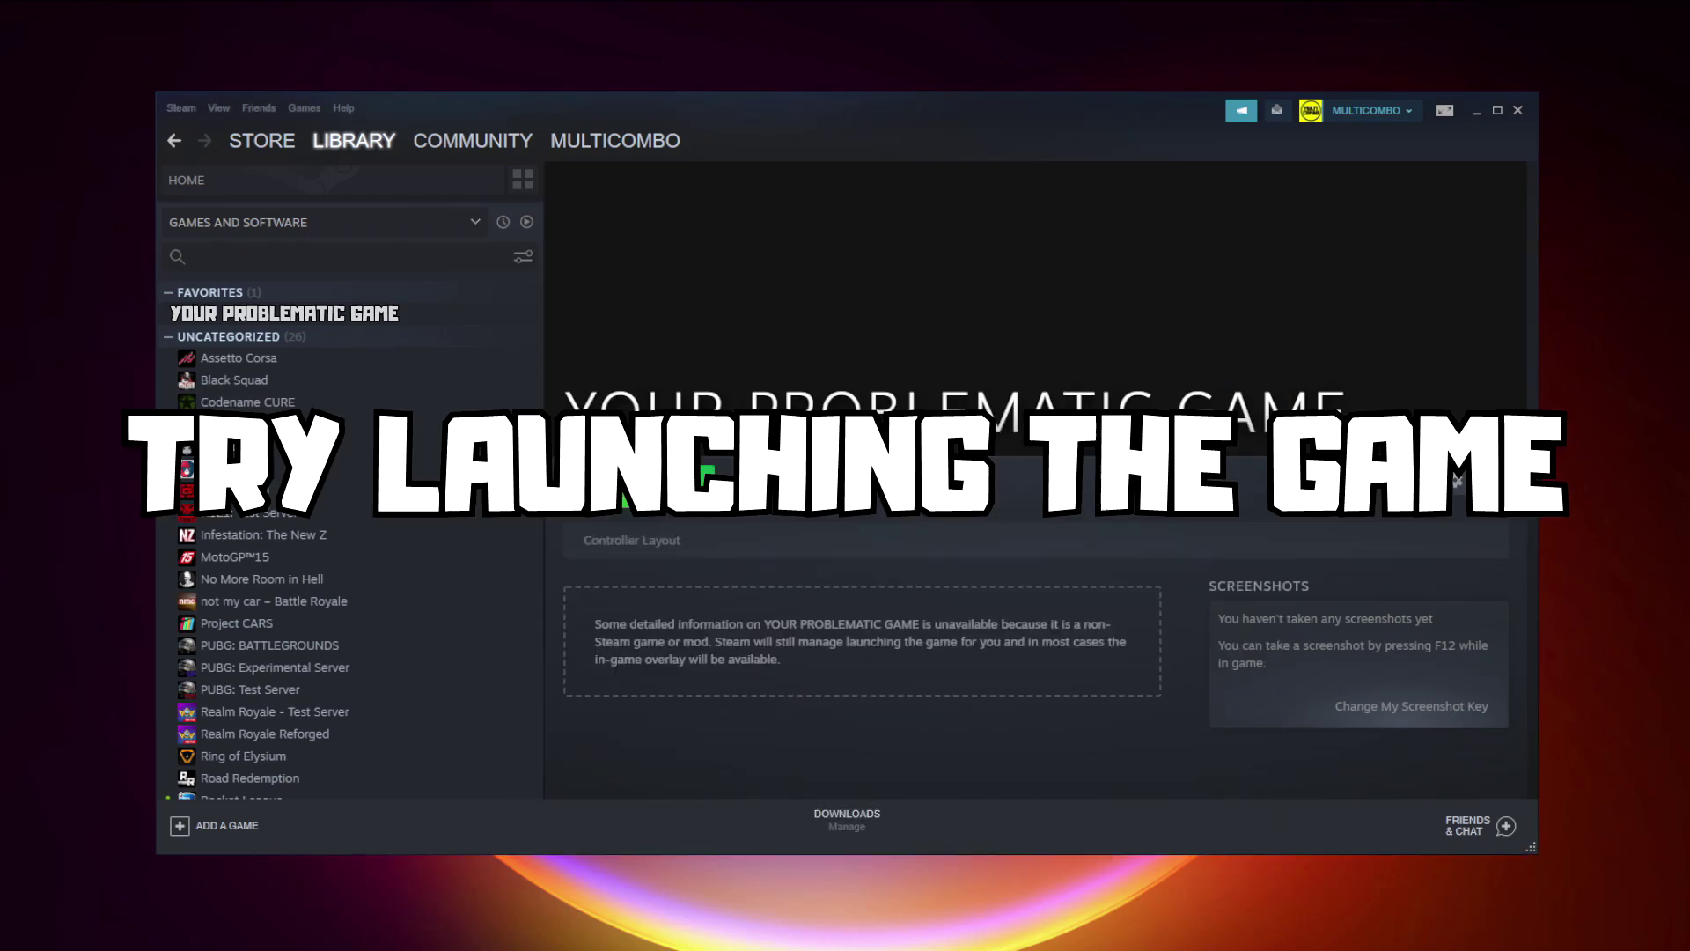